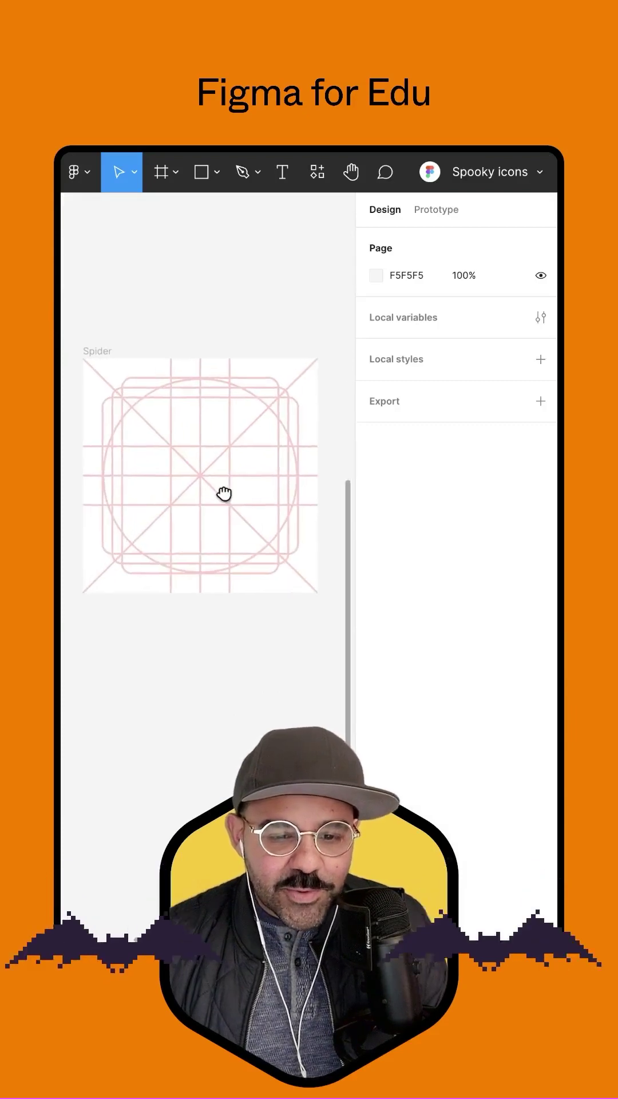
# Draw a small 4×4 circle on the Spider grid and fill it black (000000).
pyautogui.press('o')
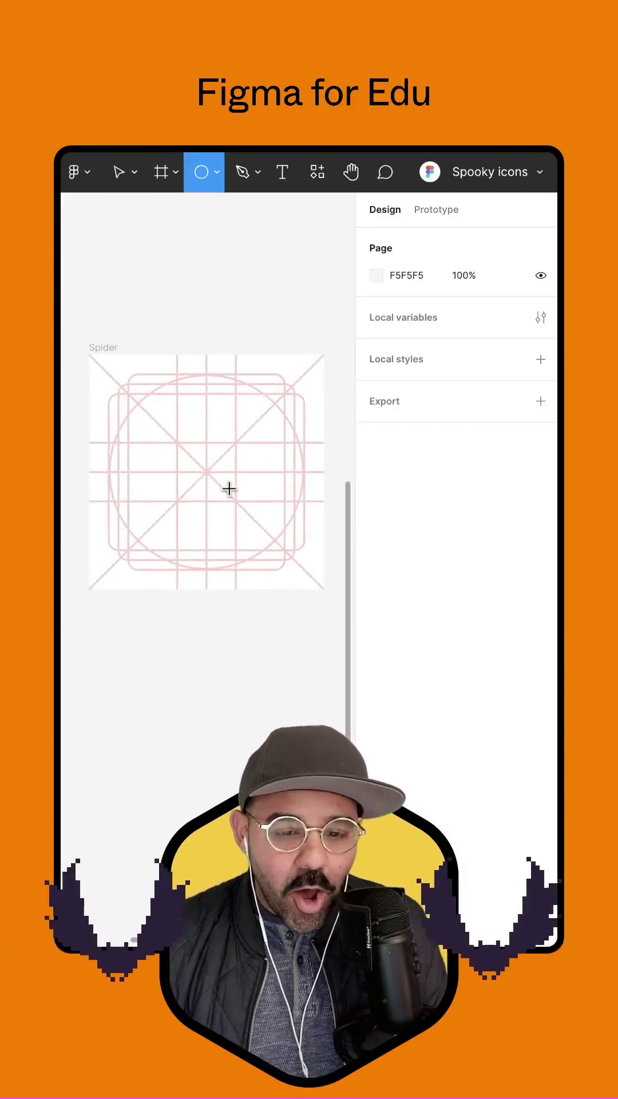
pyautogui.moveTo(197, 427)
pyautogui.mouseDown()
pyautogui.moveTo(213, 447)
pyautogui.moveTo(208, 449)
pyautogui.mouseUp()
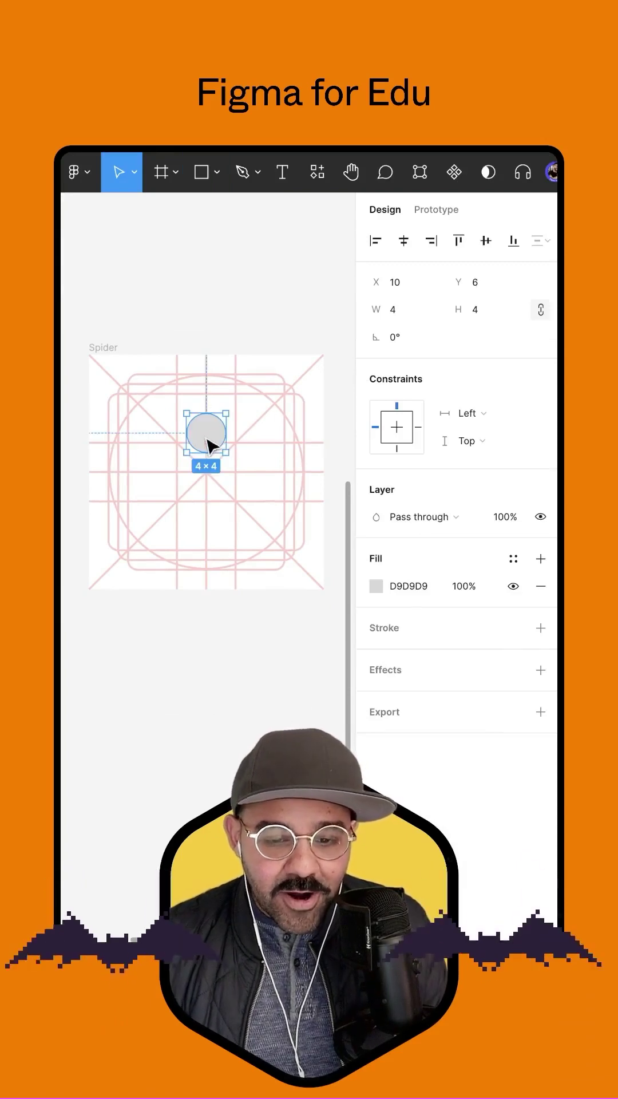
pyautogui.click(376, 585)
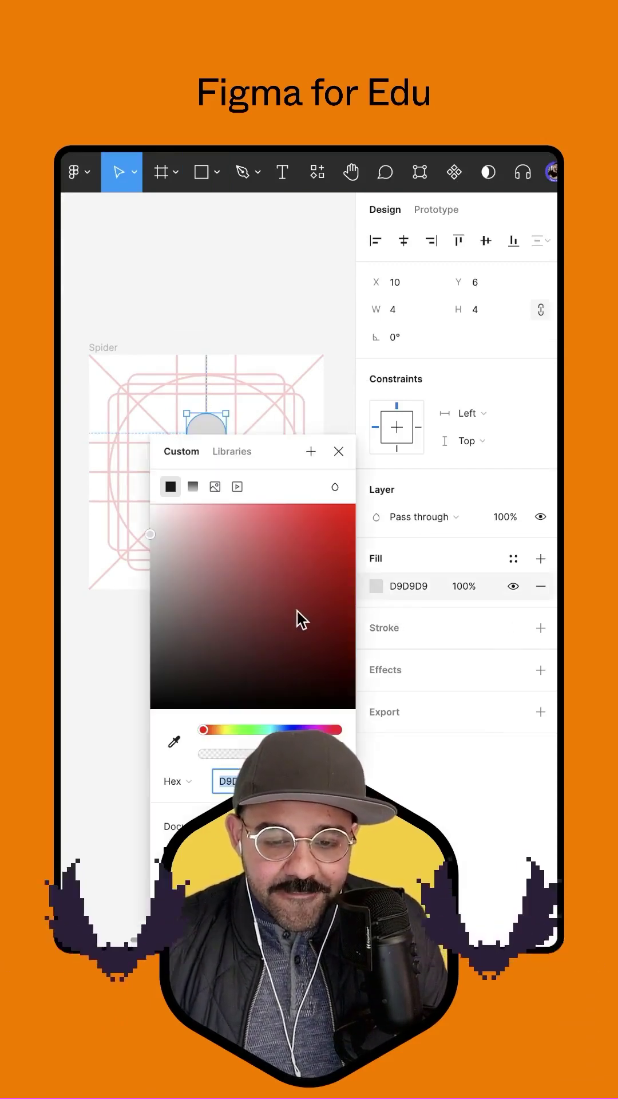
pyautogui.click(338, 451)
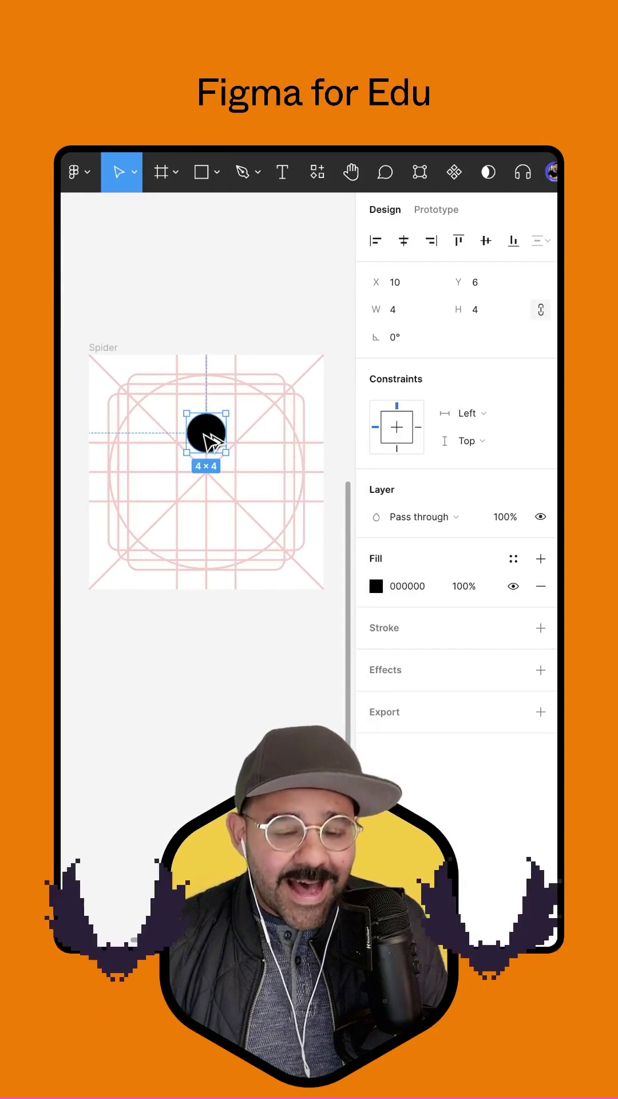
# Copy the head circle below it and resize the copy to an 8×11 oval at X 8.
pyautogui.moveTo(209, 441)
pyautogui.mouseDown()
pyautogui.moveTo(213, 550)
pyautogui.moveTo(235, 520)
pyautogui.moveTo(243, 520)
pyautogui.mouseUp()
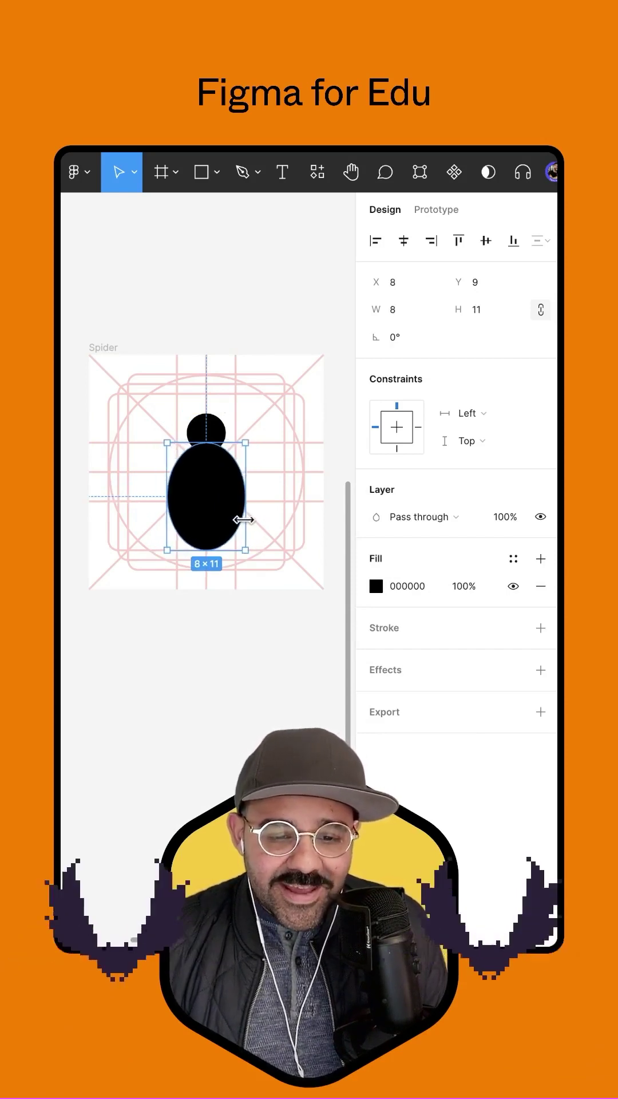
pyautogui.click(256, 669)
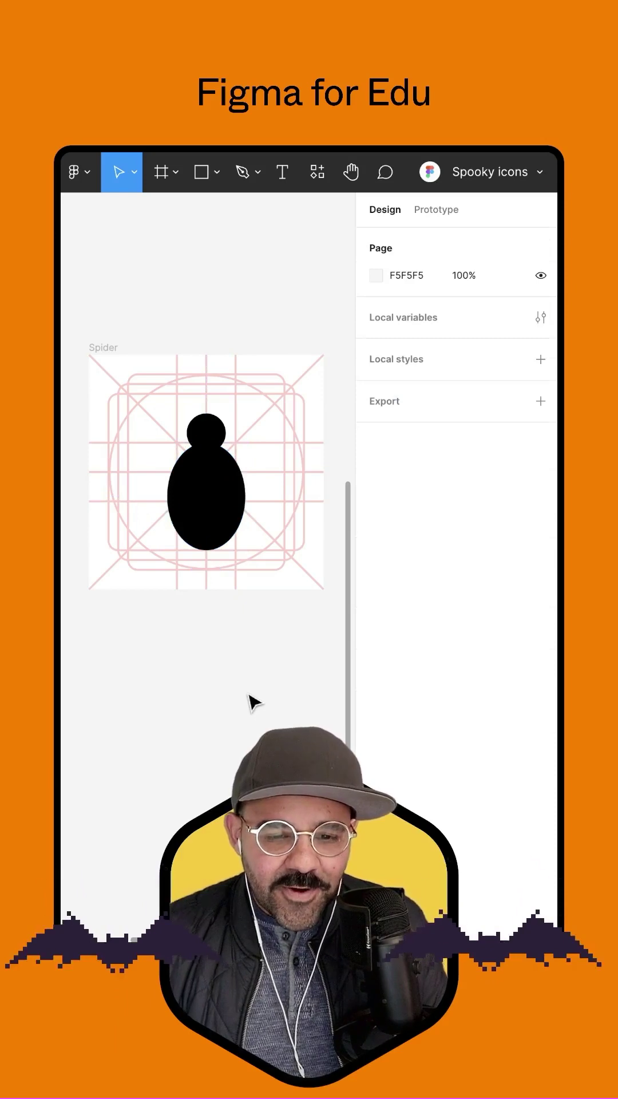
# Make the body oval's top and bottom points sharp with a small corner radius.
pyautogui.doubleClick(227, 523)
pyautogui.press('ctrl')
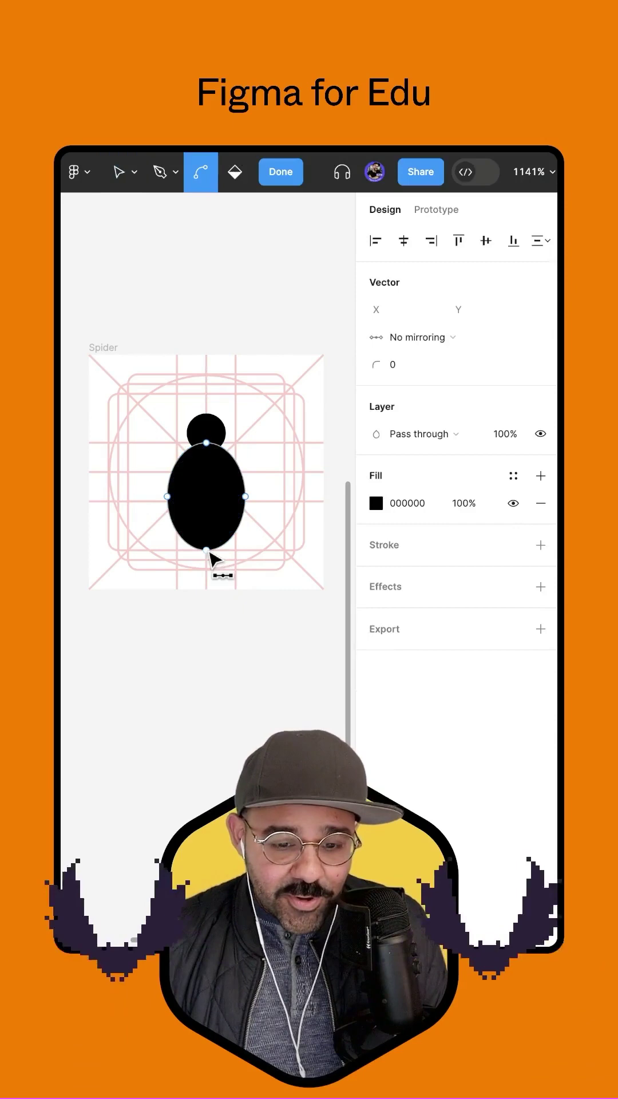
pyautogui.keyDown('ctrl'); pyautogui.click(207, 550); pyautogui.keyUp('ctrl')
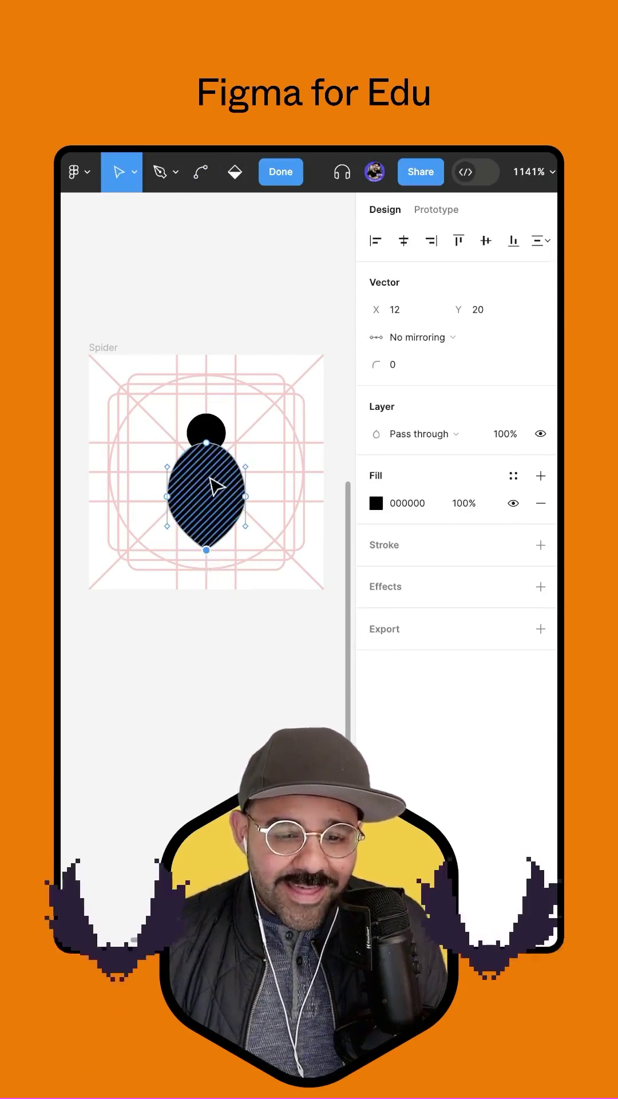
pyautogui.click(206, 443)
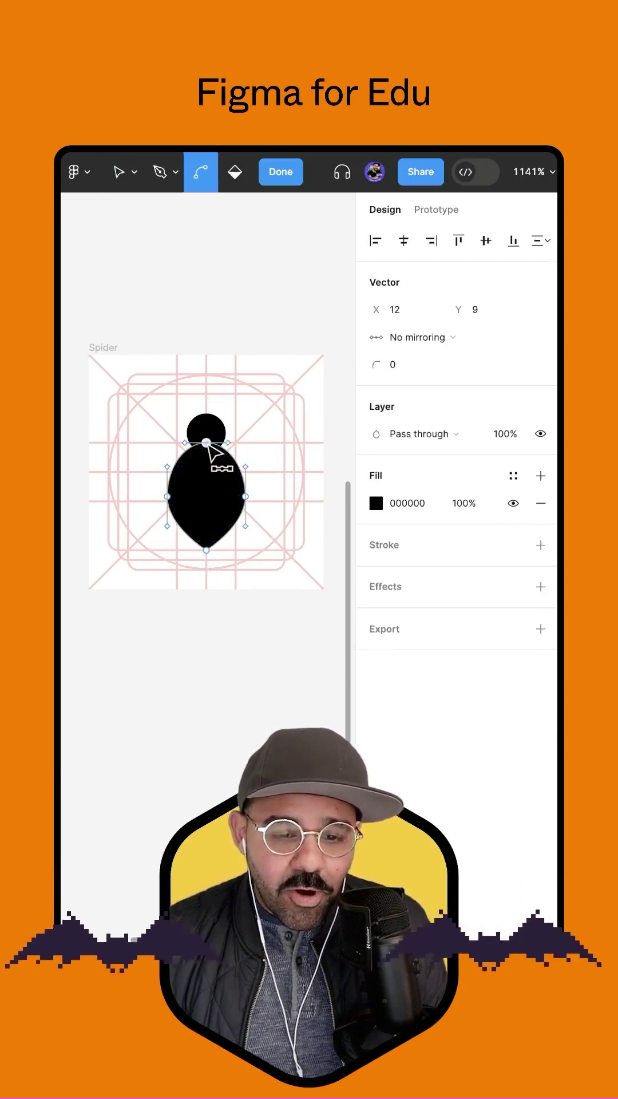
pyautogui.keyDown('ctrl'); pyautogui.click(207, 443); pyautogui.keyUp('ctrl')
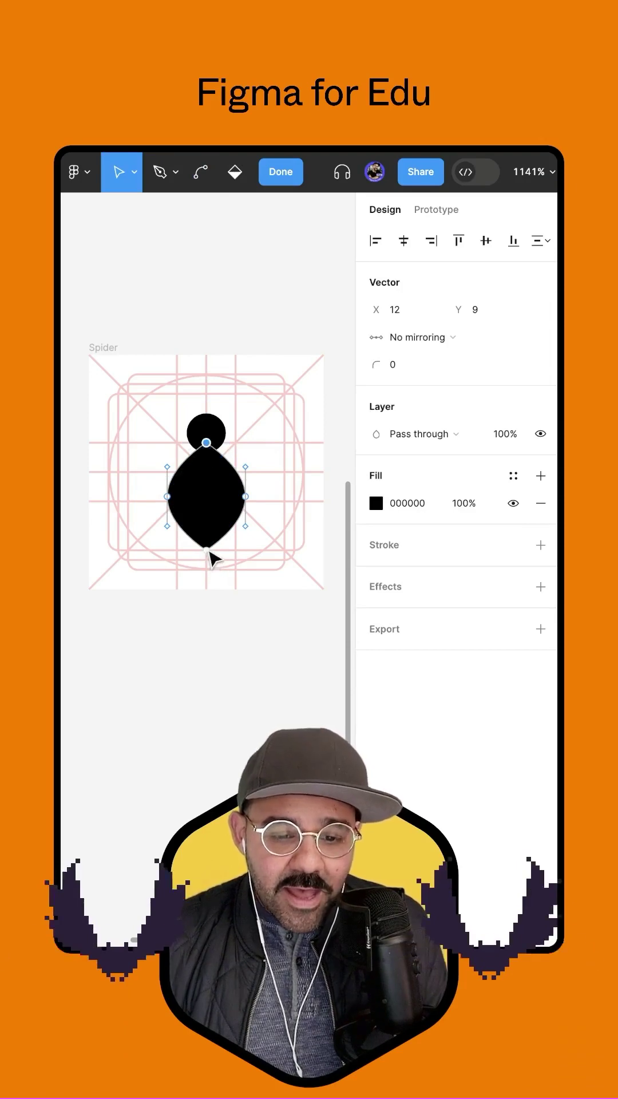
pyautogui.moveTo(376, 364); pyautogui.dragTo(389, 365)
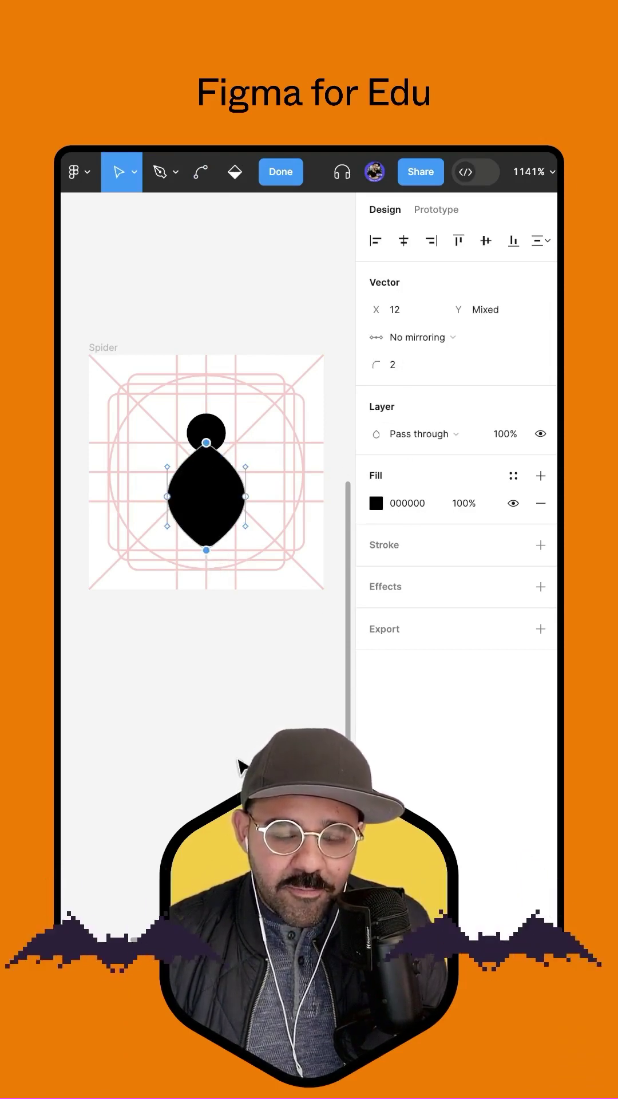
pyautogui.press('Escape')
pyautogui.press('Escape')
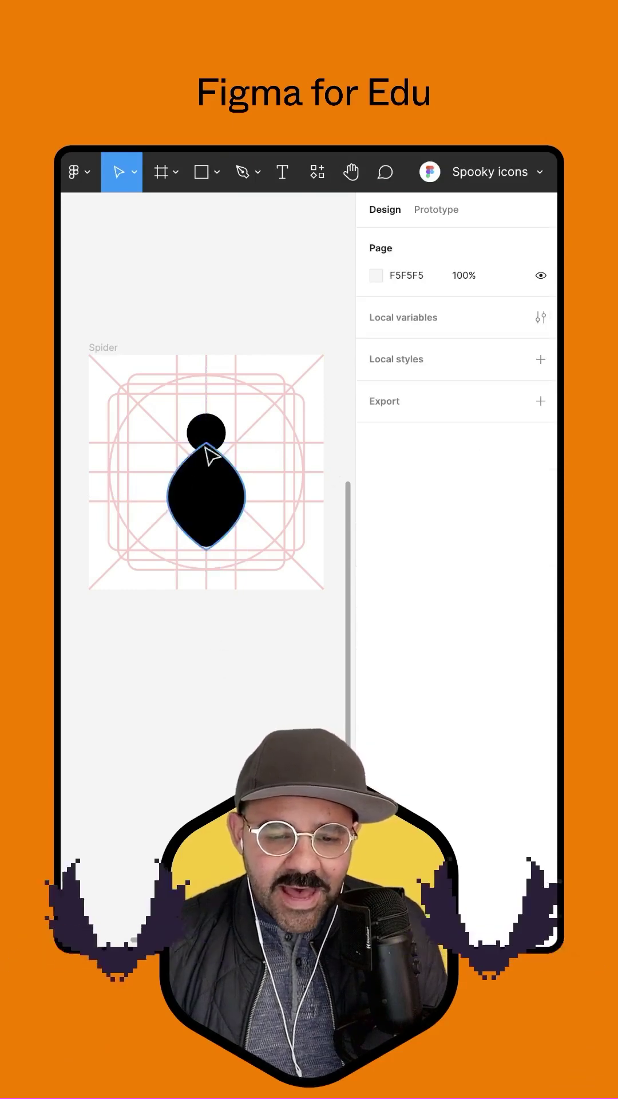
# Raise the body's left and right side points so it widens near the head.
pyautogui.doubleClick(211, 485)
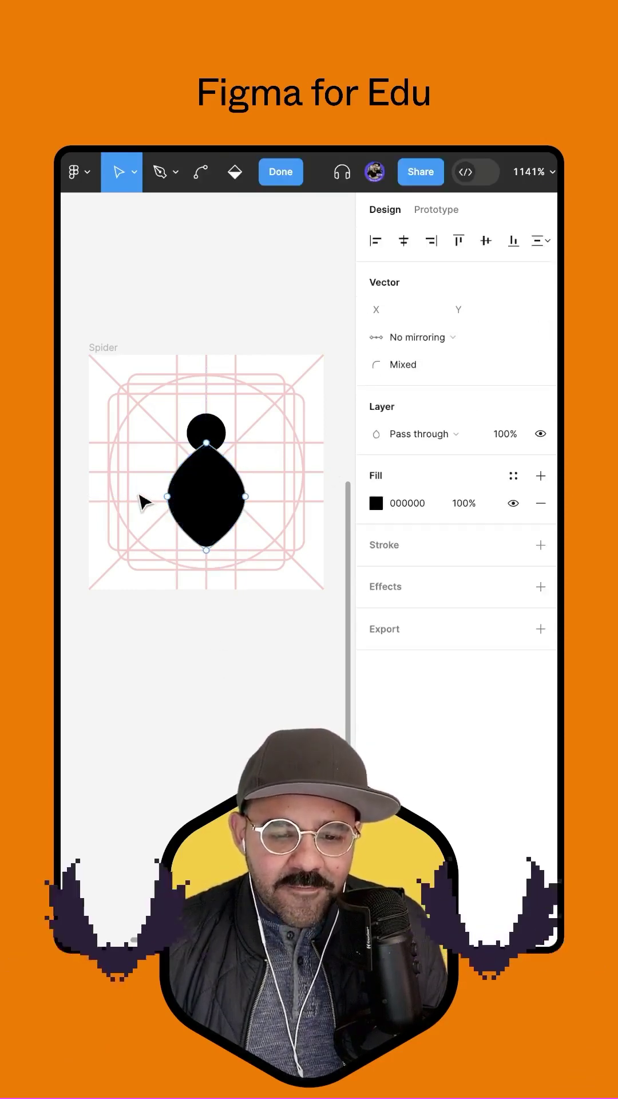
pyautogui.moveTo(141, 482); pyautogui.dragTo(303, 518)
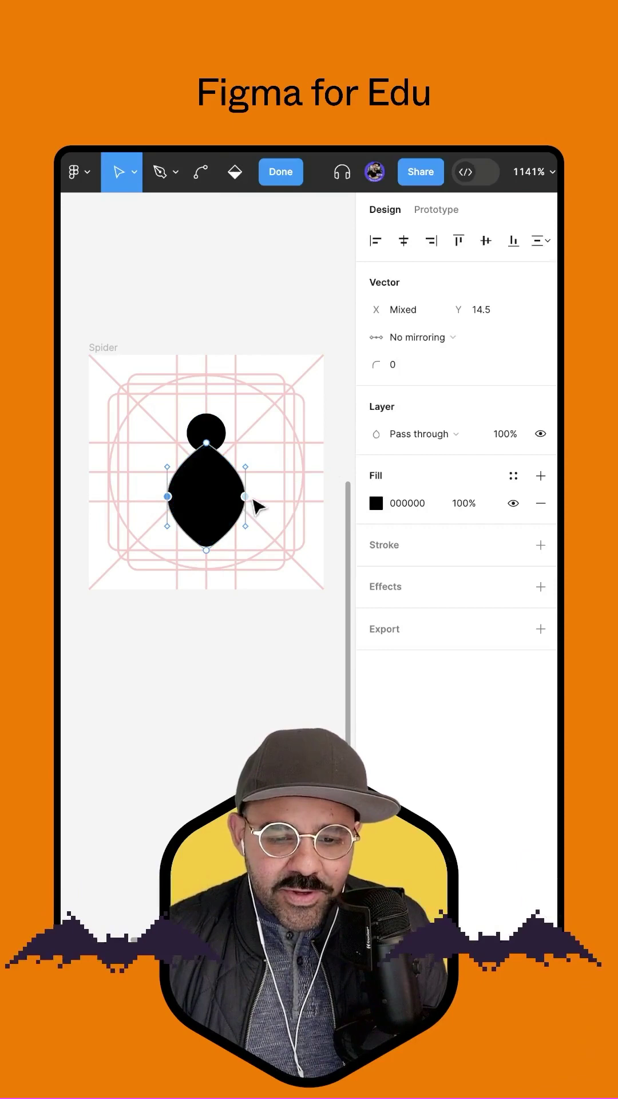
pyautogui.moveTo(250, 501)
pyautogui.mouseDown()
pyautogui.moveTo(248, 493)
pyautogui.moveTo(247, 506)
pyautogui.moveTo(245, 484)
pyautogui.moveTo(250, 487)
pyautogui.mouseUp()
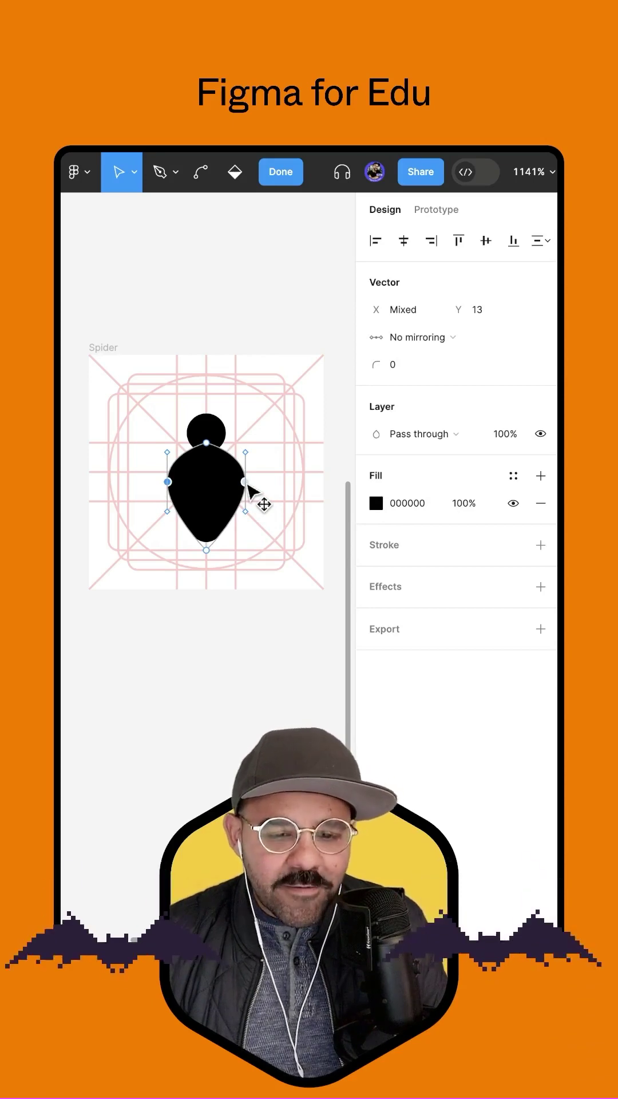
pyautogui.click(233, 630)
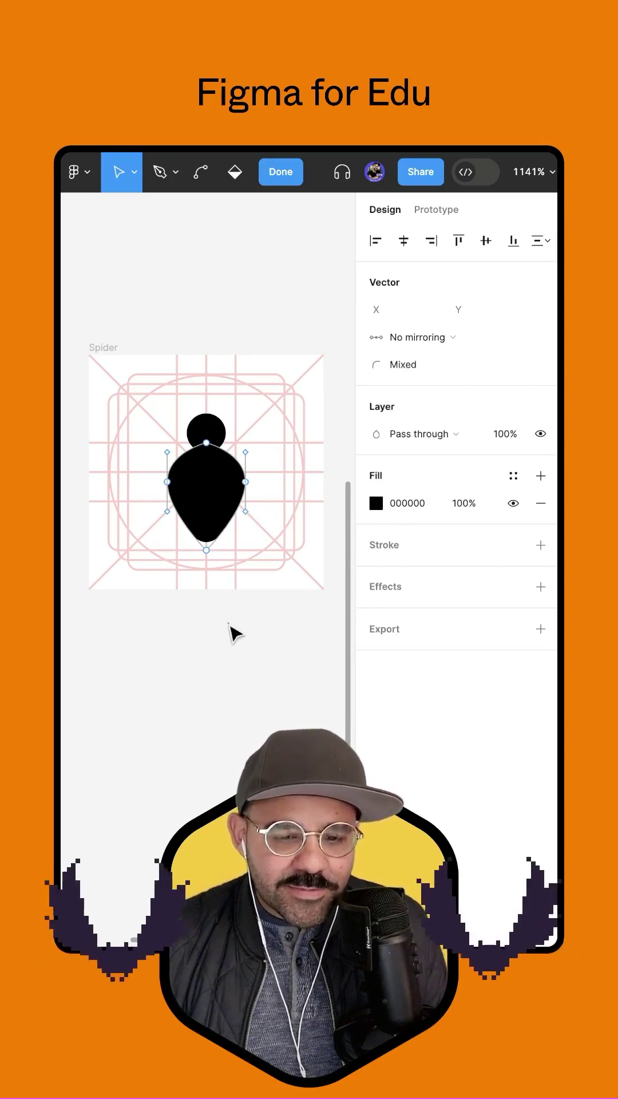
# Draw the first upper leg from the body, bending outward then up to a vertical tip.
pyautogui.moveTo(239, 602); pyautogui.dragTo(225, 628)
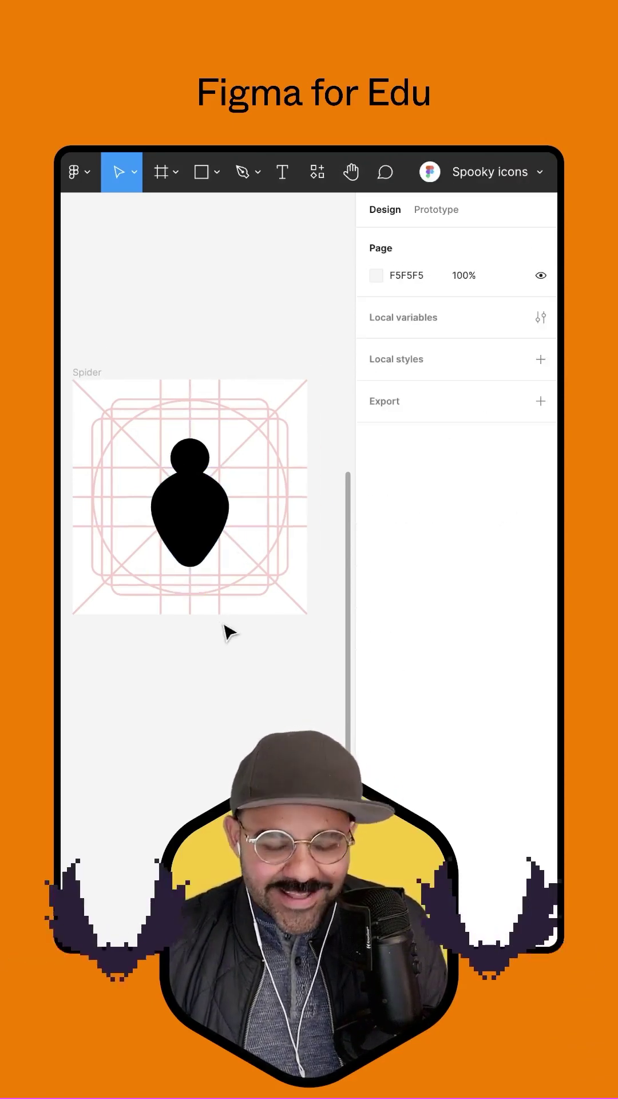
pyautogui.press('p')
pyautogui.scroll(2, 229, 478)
pyautogui.scroll(1, 217, 492)
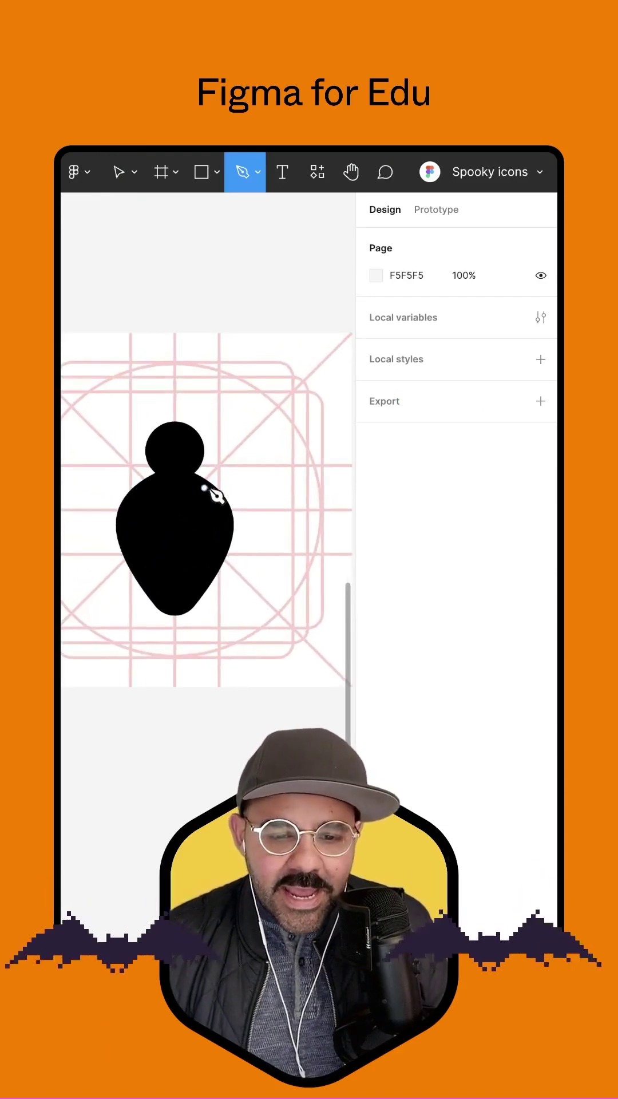
pyautogui.click(206, 488)
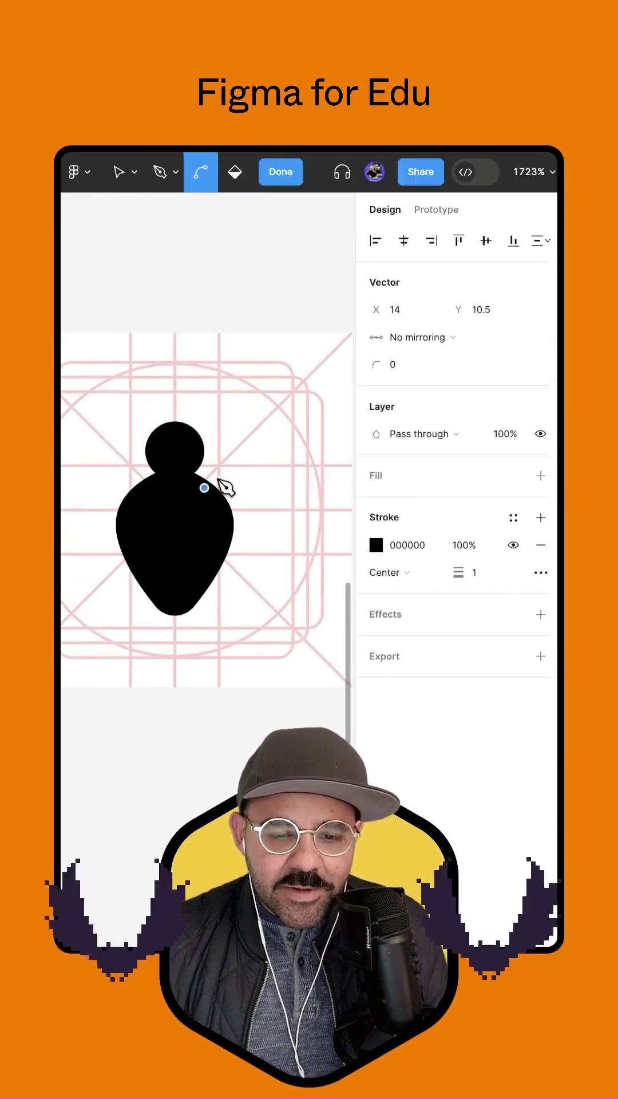
pyautogui.hotkey('ctrl', 'z')
pyautogui.click(197, 488)
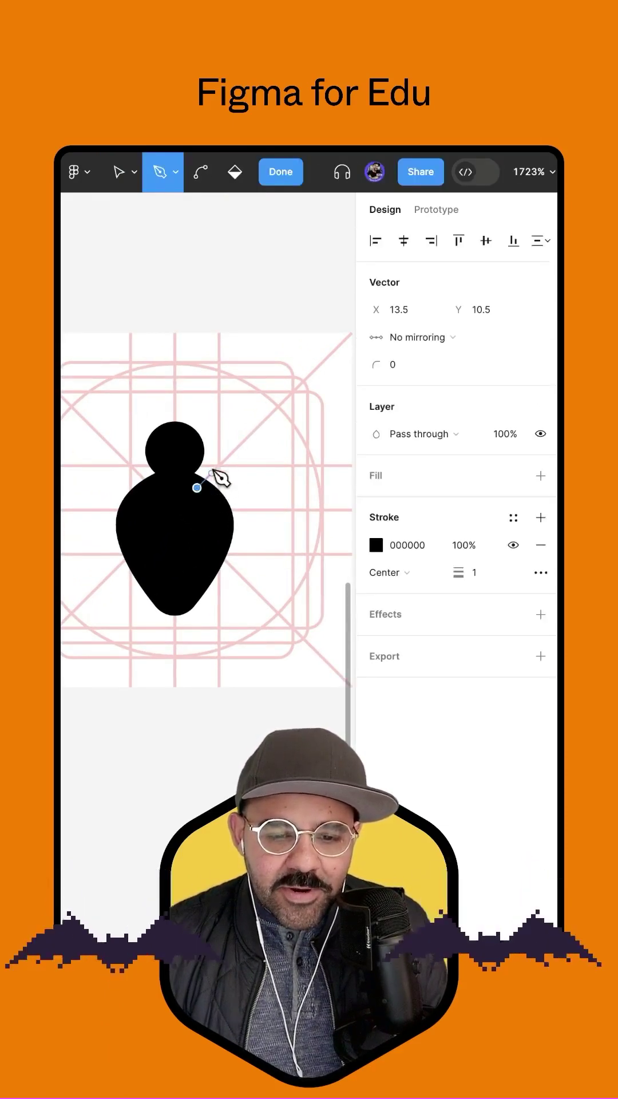
pyautogui.click(241, 444)
pyautogui.click(197, 399)
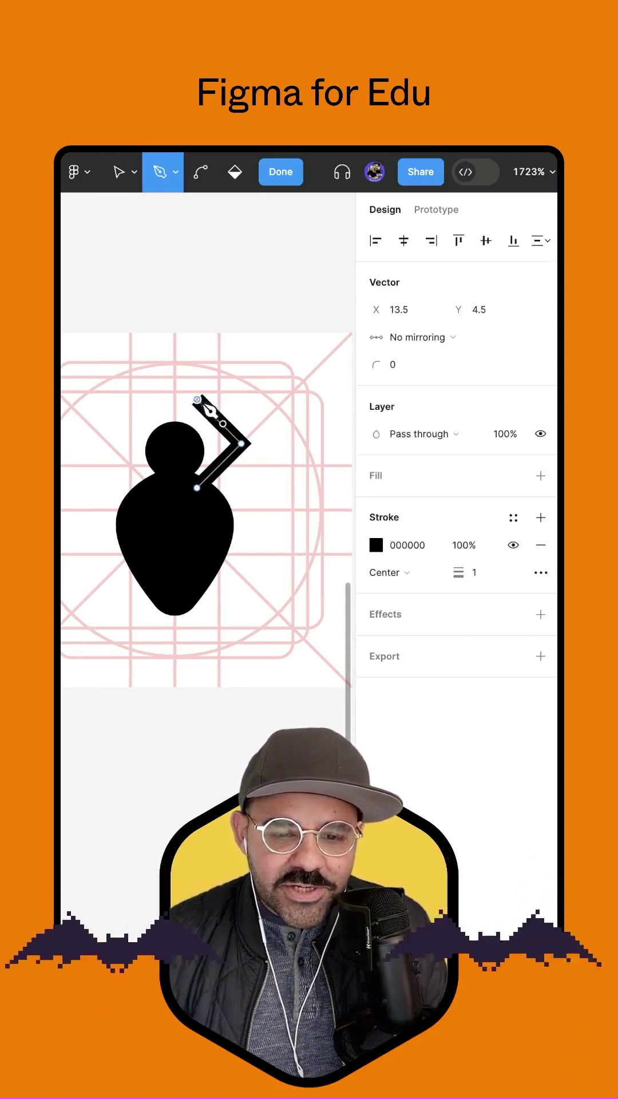
pyautogui.click(197, 378)
pyautogui.press('Escape')
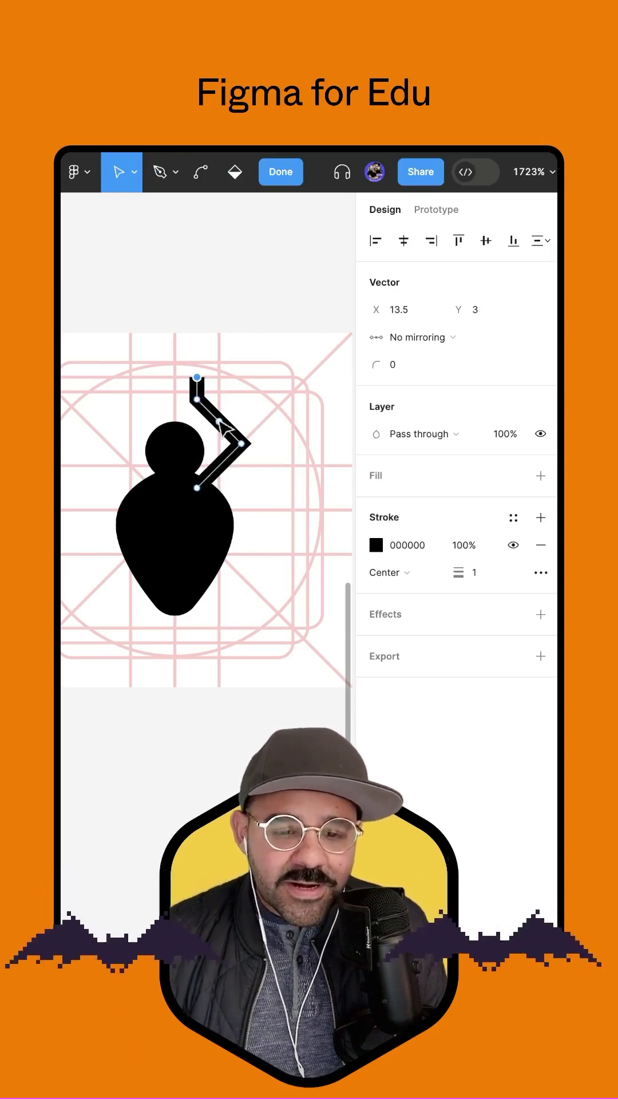
# Draw the second upper leg and adjust its bend, start and tip points.
pyautogui.press('p')
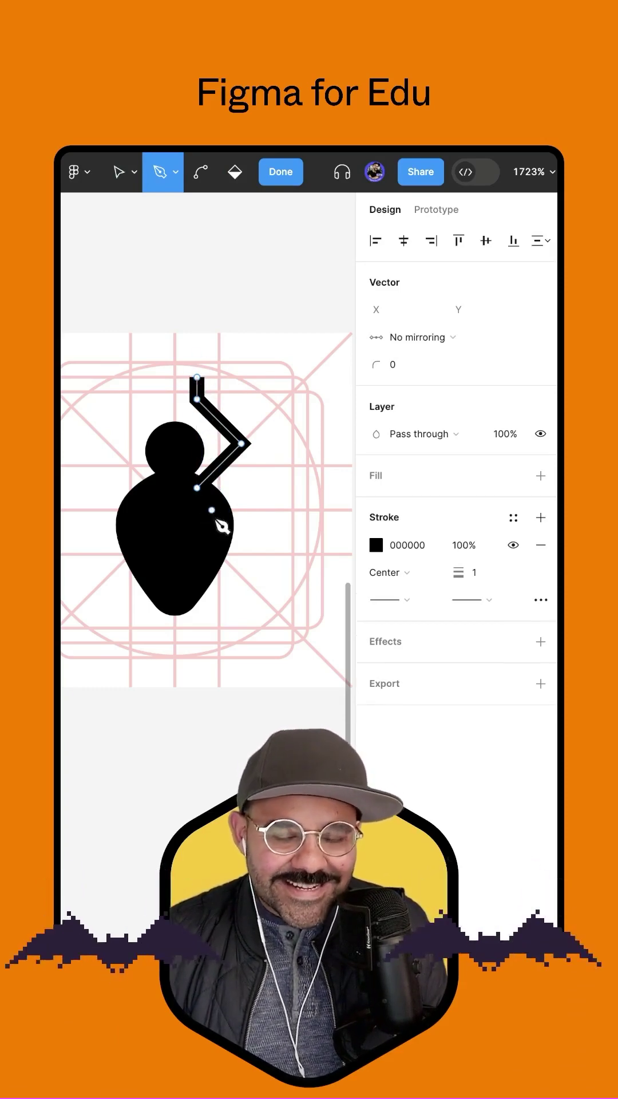
pyautogui.click(197, 510)
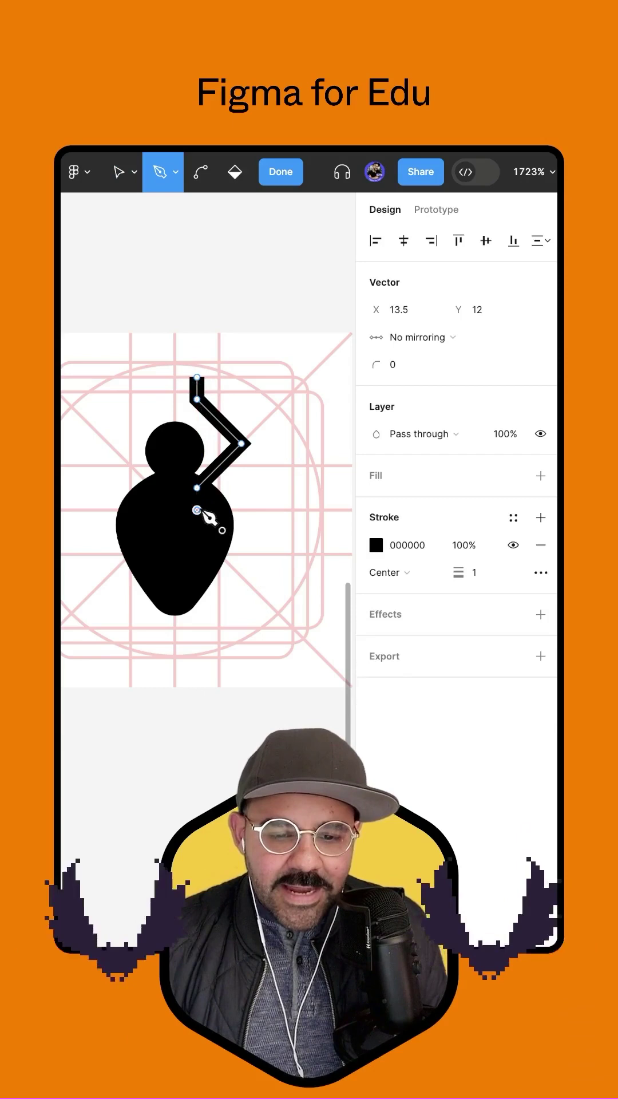
pyautogui.click(271, 436)
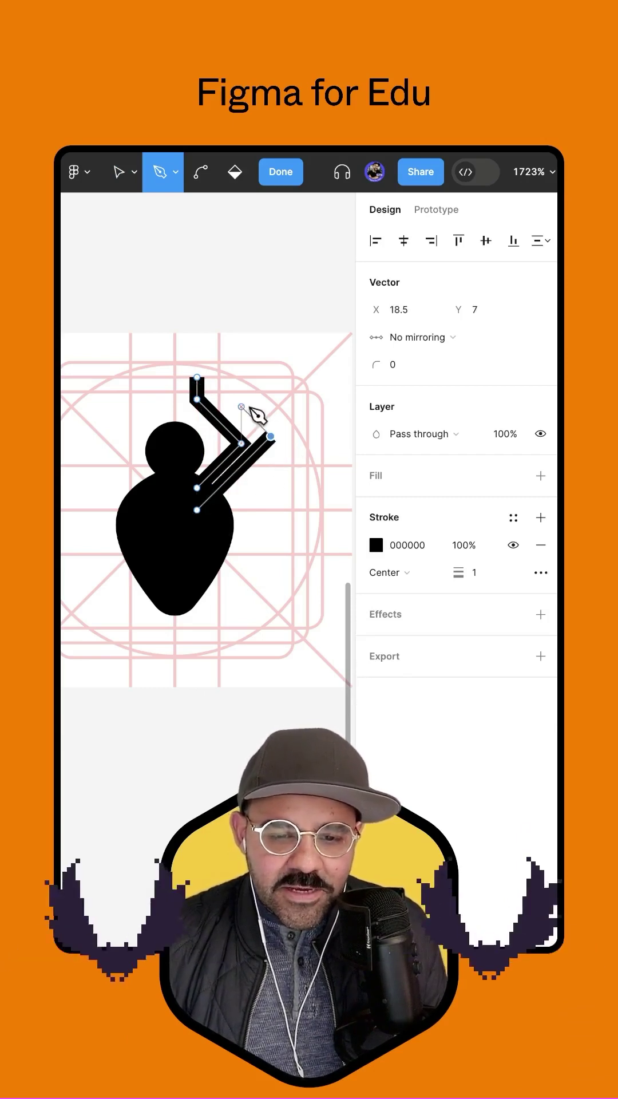
pyautogui.click(241, 406)
pyautogui.press('Escape')
pyautogui.moveTo(271, 436); pyautogui.dragTo(286, 436)
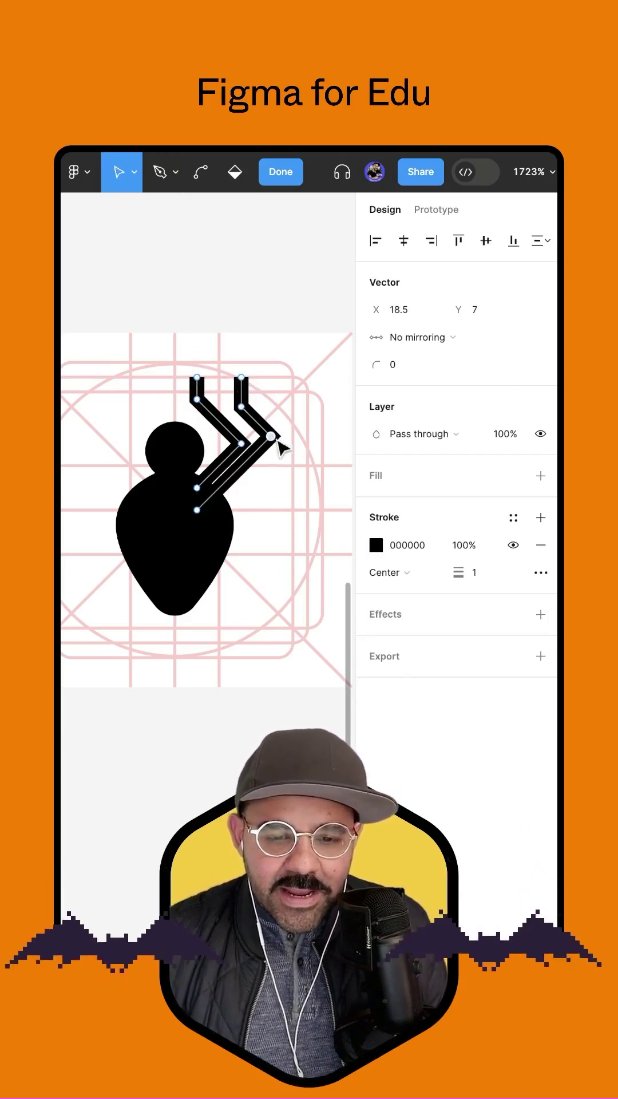
pyautogui.moveTo(197, 510); pyautogui.dragTo(197, 523)
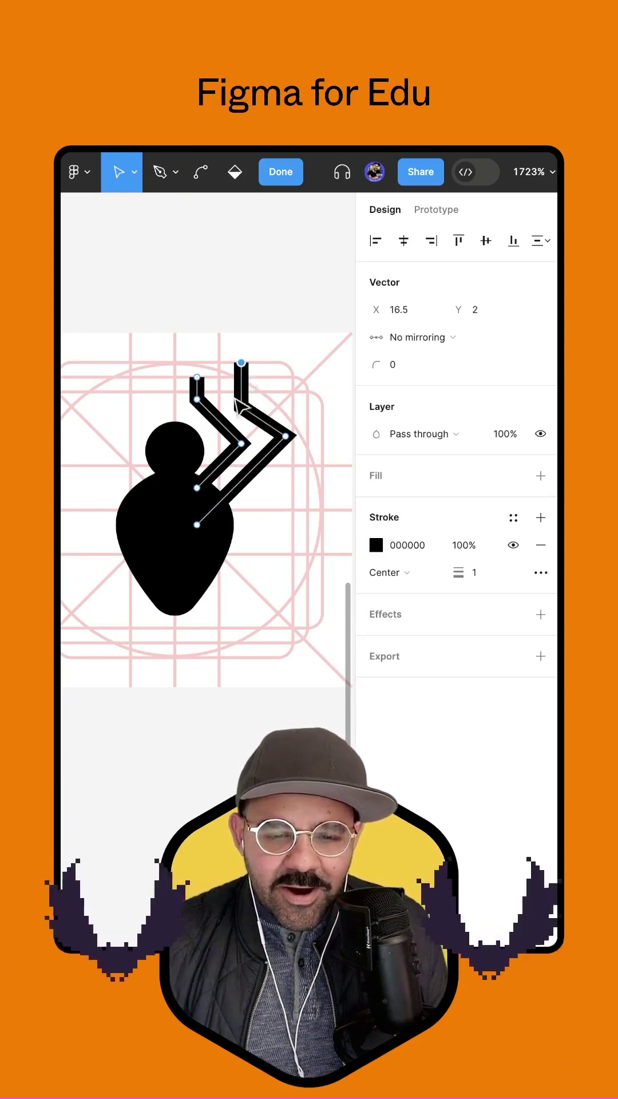
pyautogui.moveTo(242, 399); pyautogui.dragTo(242, 392)
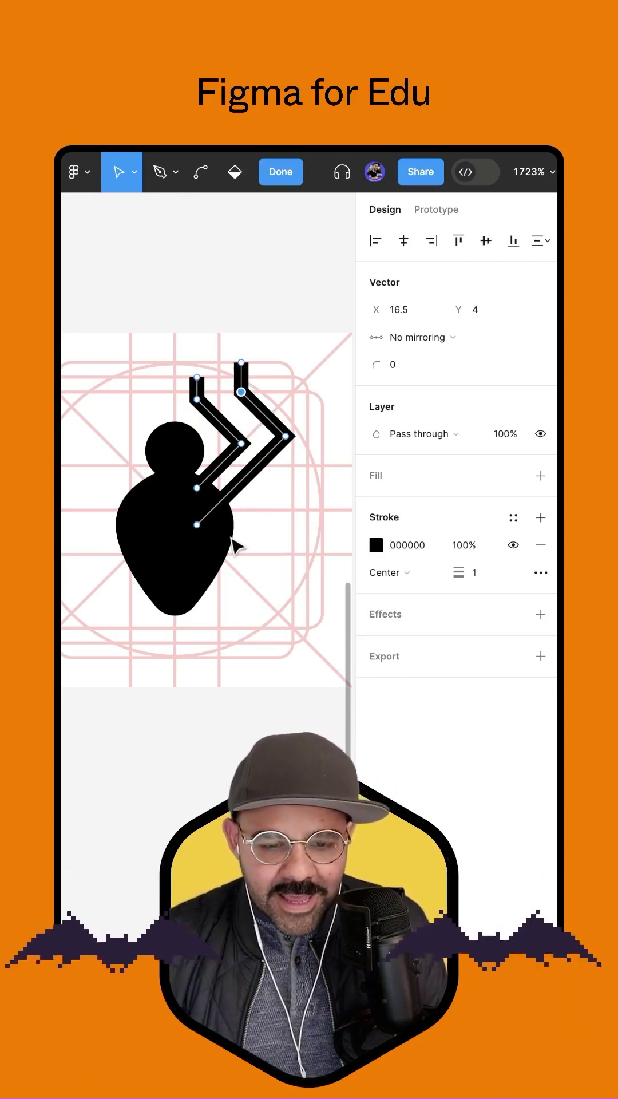
pyautogui.press('p')
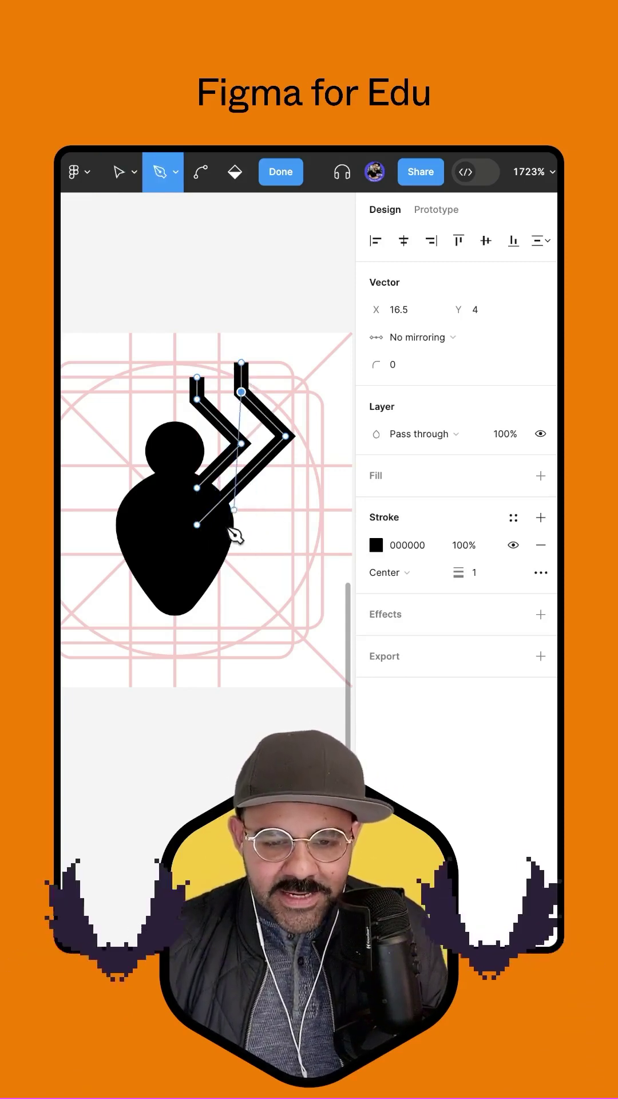
# Draw the two lower right legs, one dropping straight down, one ending in an angled foot.
pyautogui.click(197, 539)
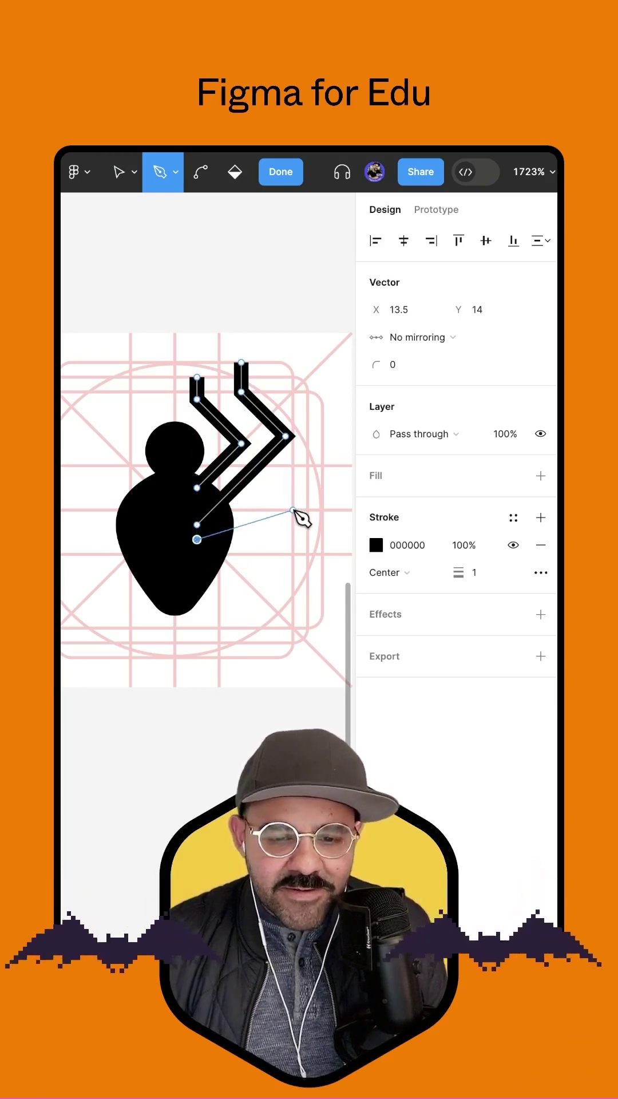
pyautogui.click(293, 509)
pyautogui.click(293, 569)
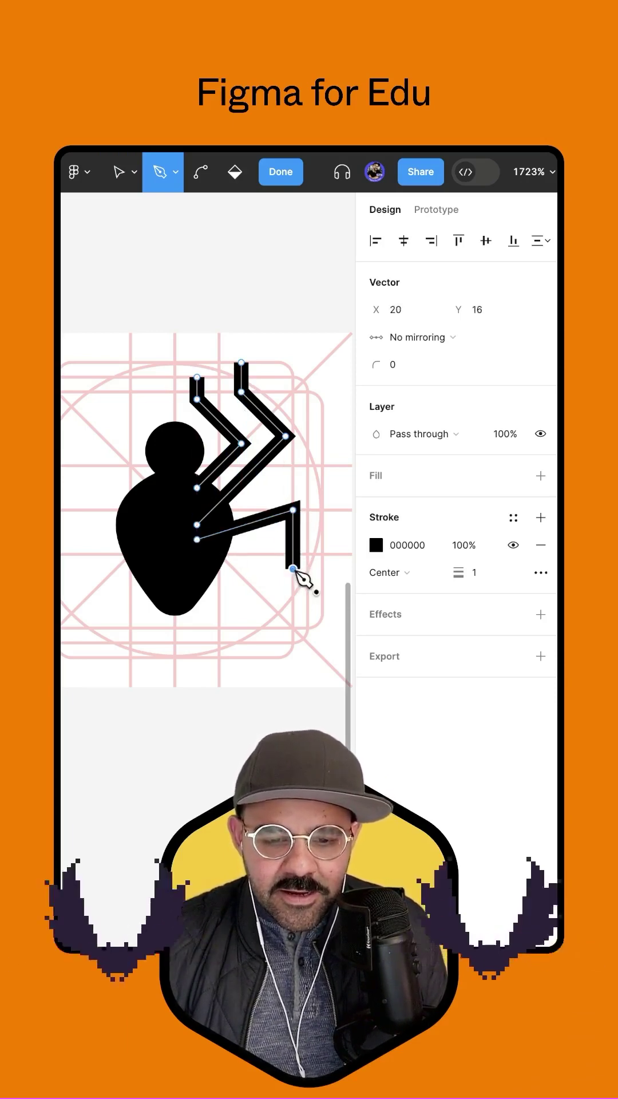
pyautogui.press('Escape')
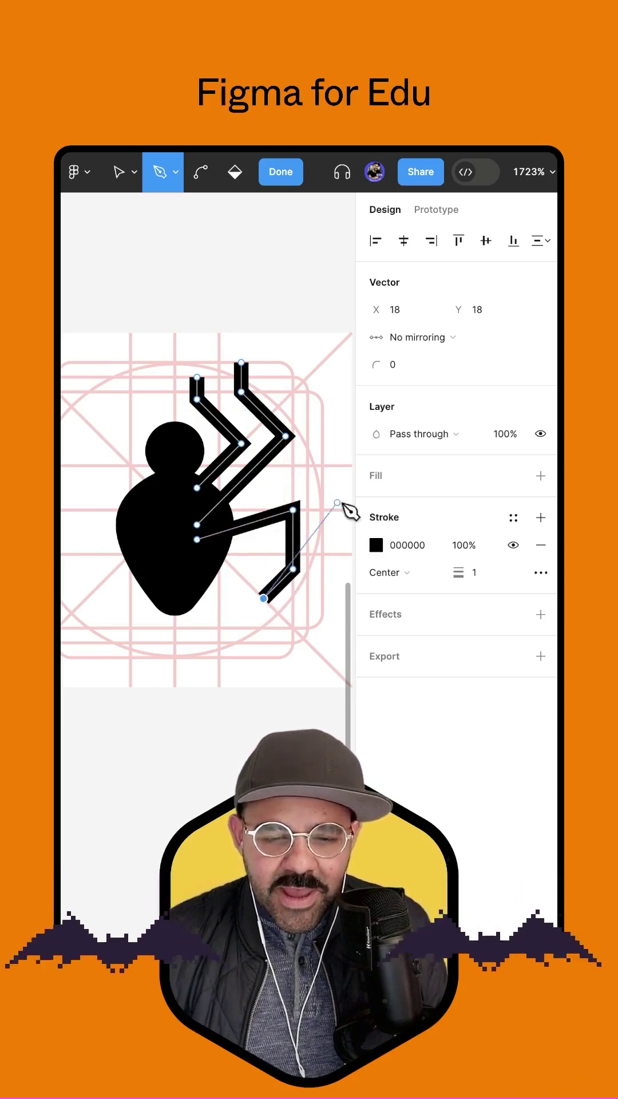
pyautogui.click(197, 554)
pyautogui.click(234, 592)
pyautogui.click(234, 627)
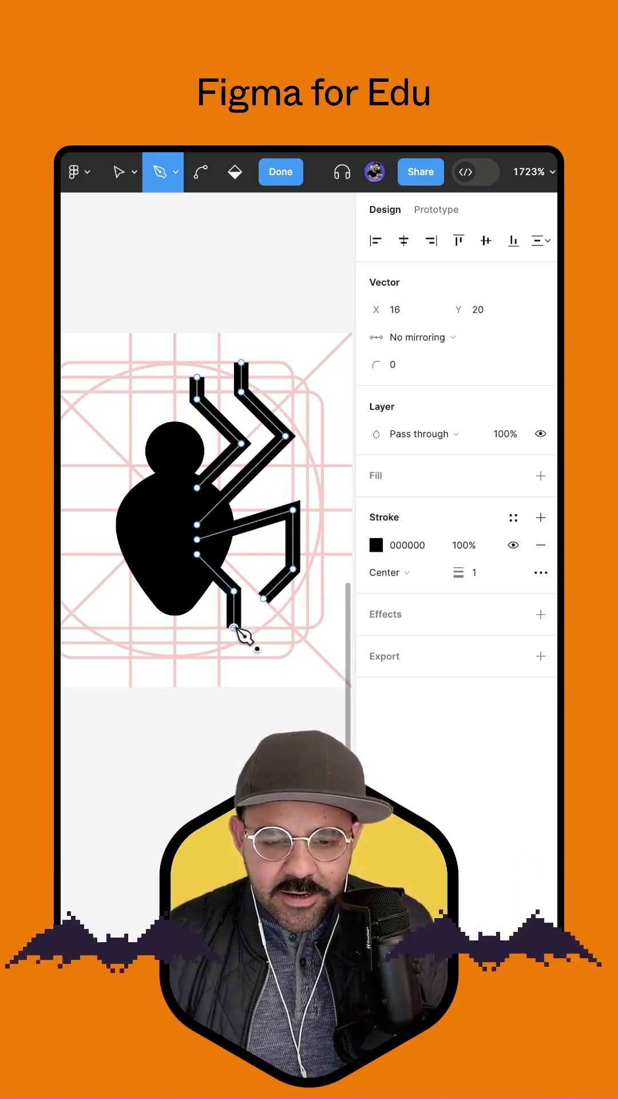
pyautogui.click(212, 650)
pyautogui.press('Escape')
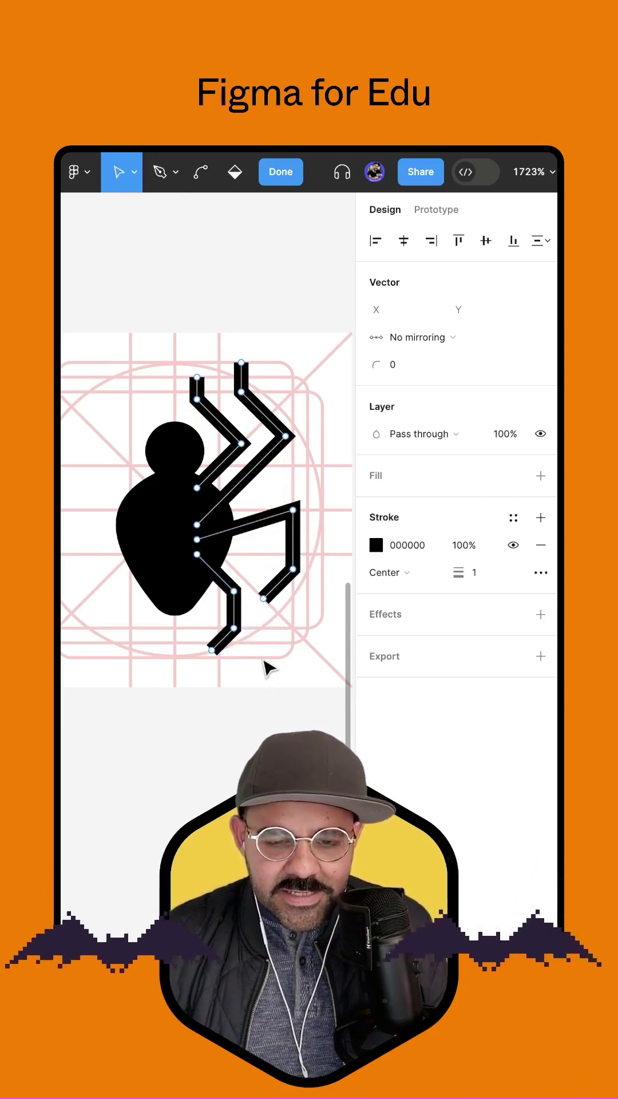
pyautogui.press('Escape')
pyautogui.press('Escape')
# Turn the selected right-side leg vector into a main component.
pyautogui.click(260, 521)
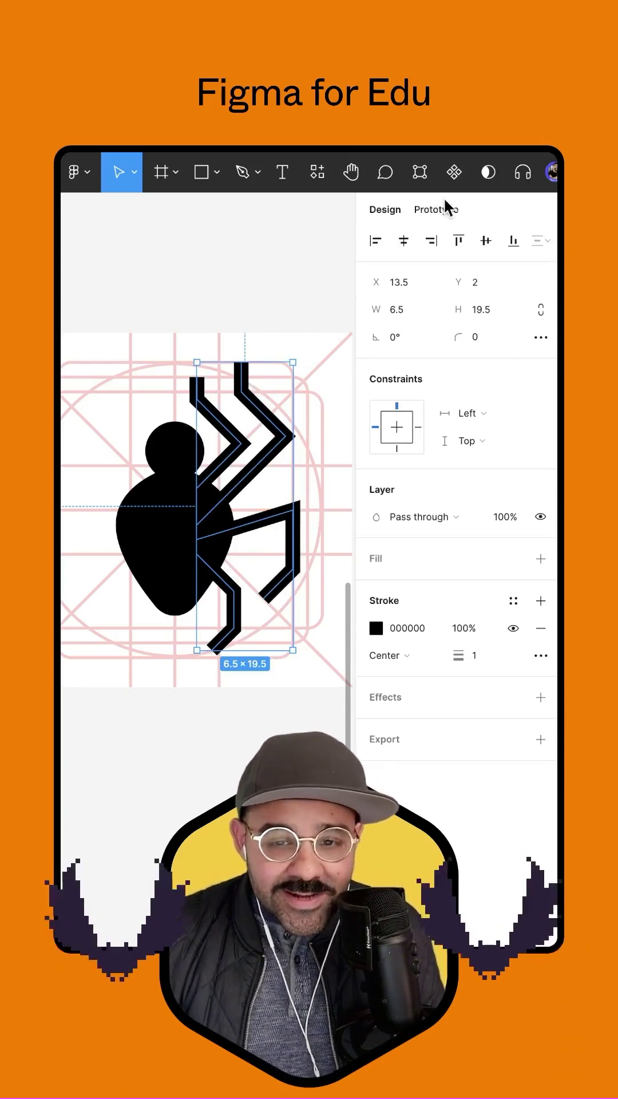
pyautogui.click(454, 175)
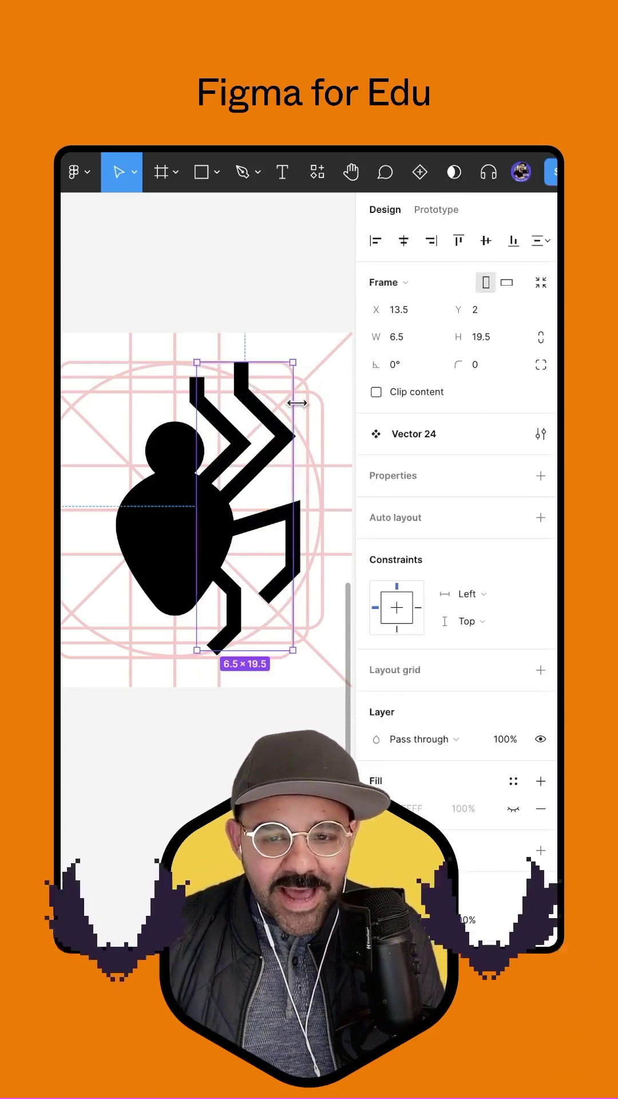
pyautogui.press('Return')
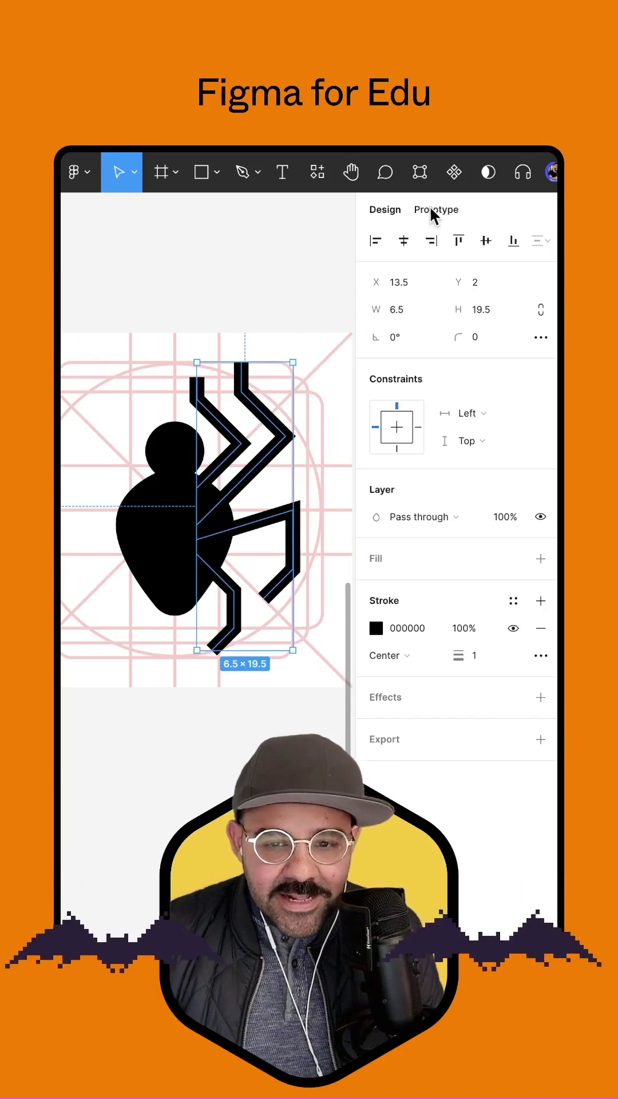
# Resize the legs component frame to 10×20.
pyautogui.click(455, 172)
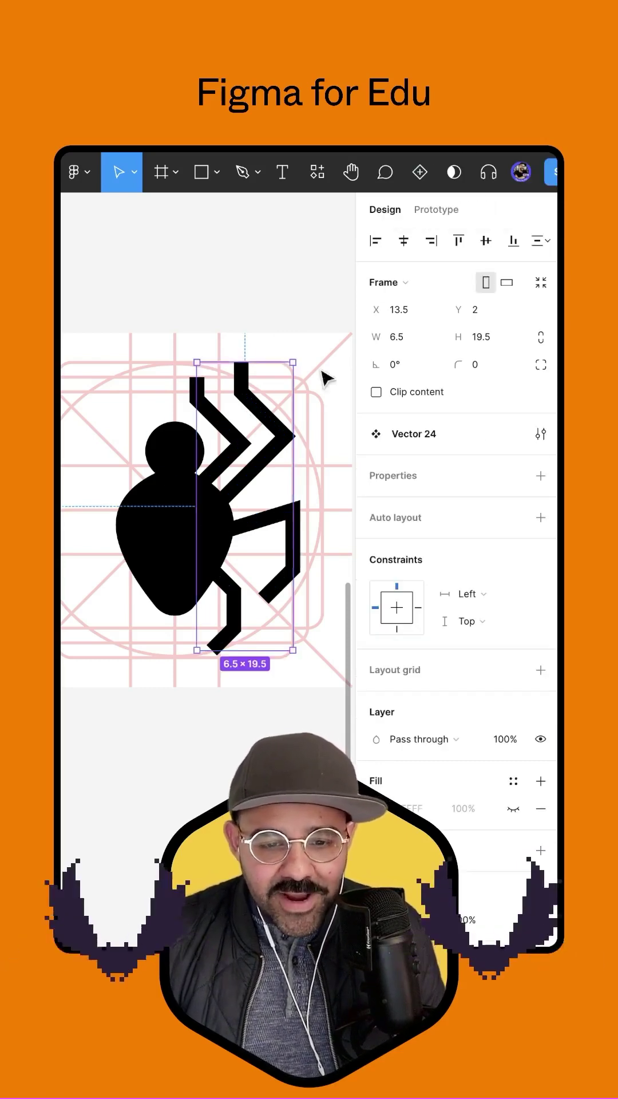
pyautogui.scroll(-2, 238, 513)
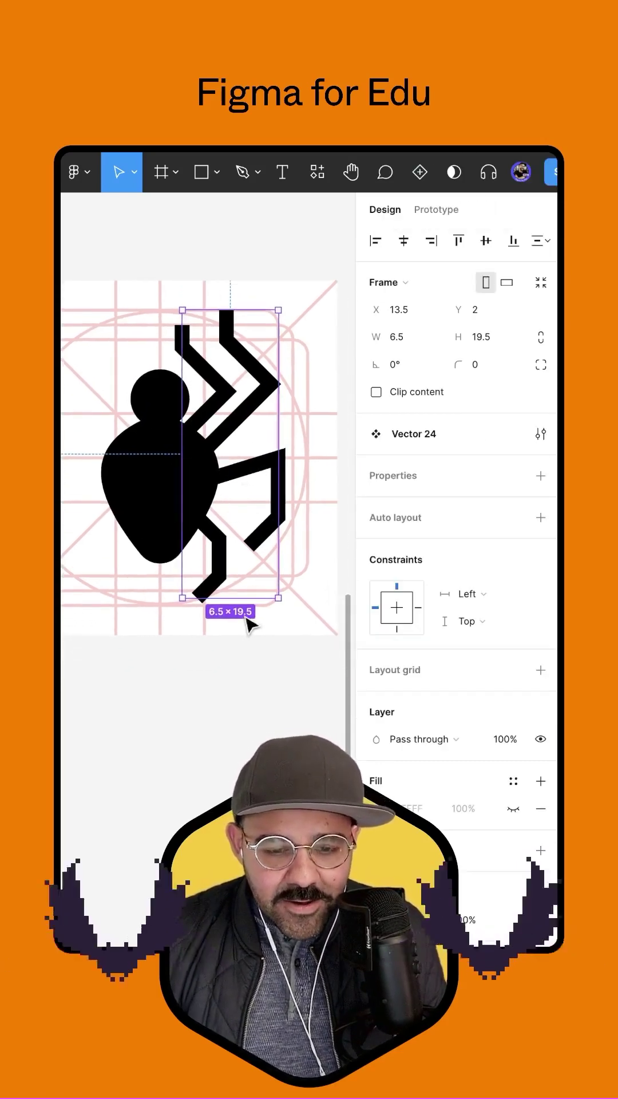
pyautogui.moveTo(182, 597); pyautogui.dragTo(190, 605)
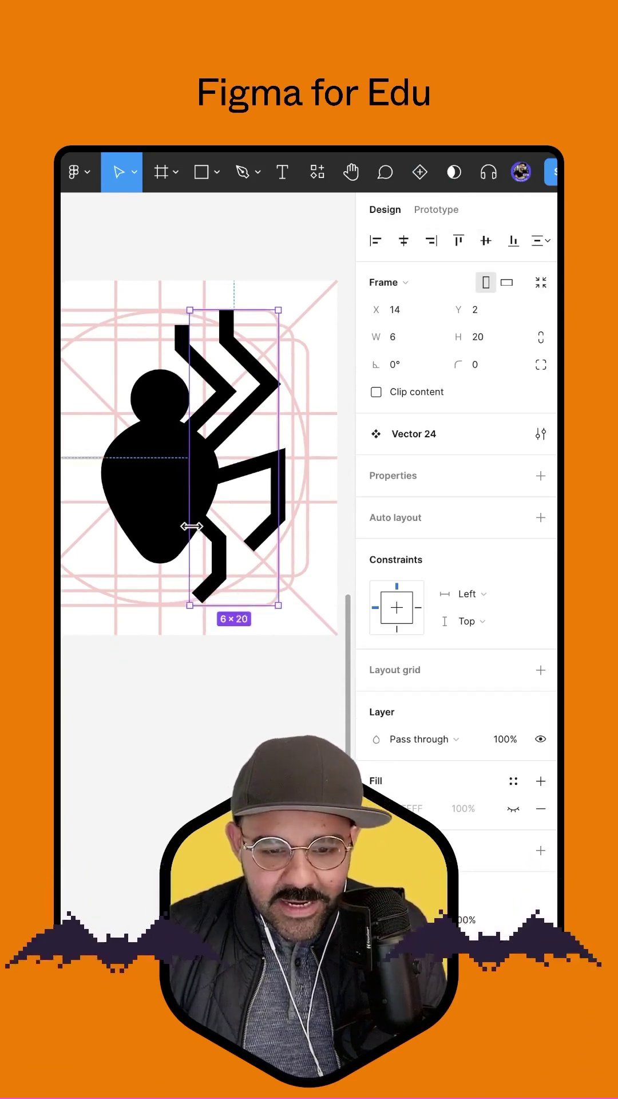
pyautogui.moveTo(192, 526); pyautogui.dragTo(160, 526)
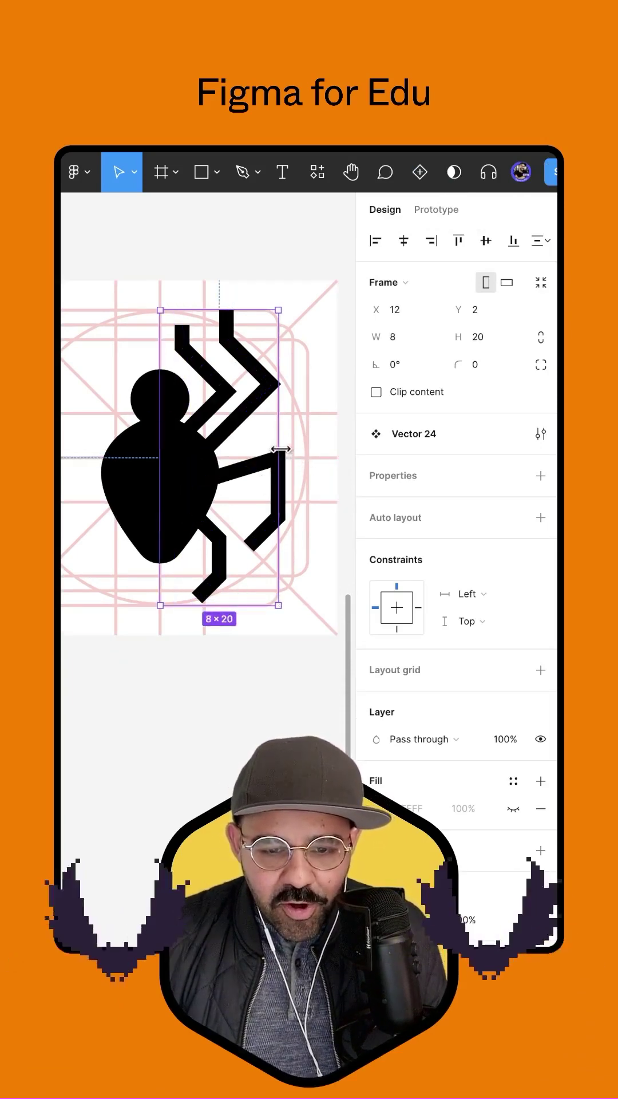
pyautogui.moveTo(280, 449); pyautogui.dragTo(308, 450)
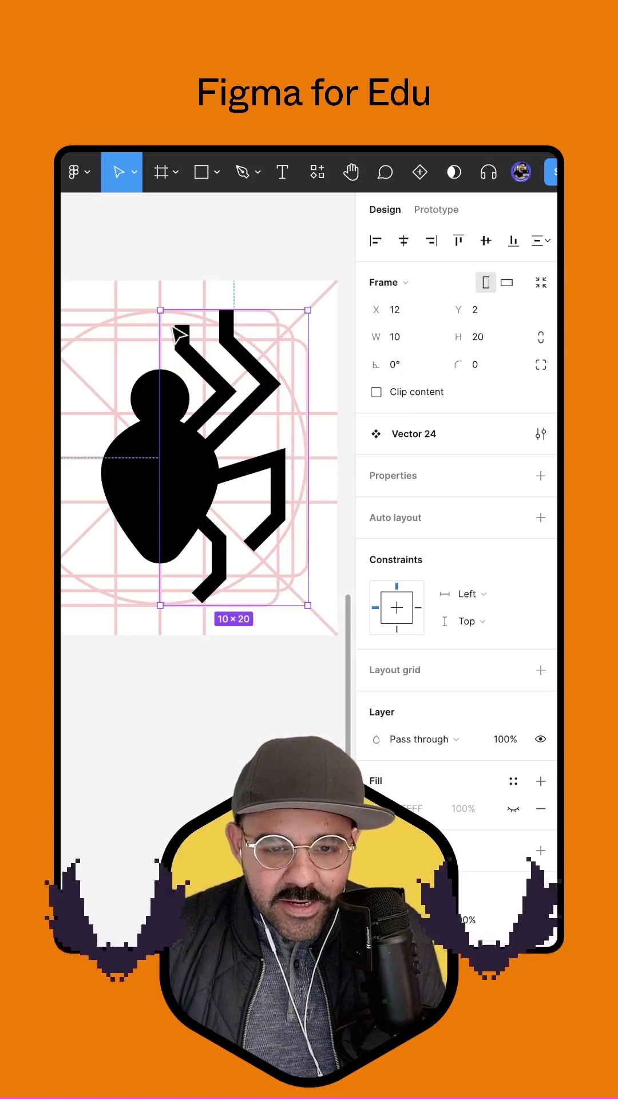
pyautogui.scroll(-2, 171, 550)
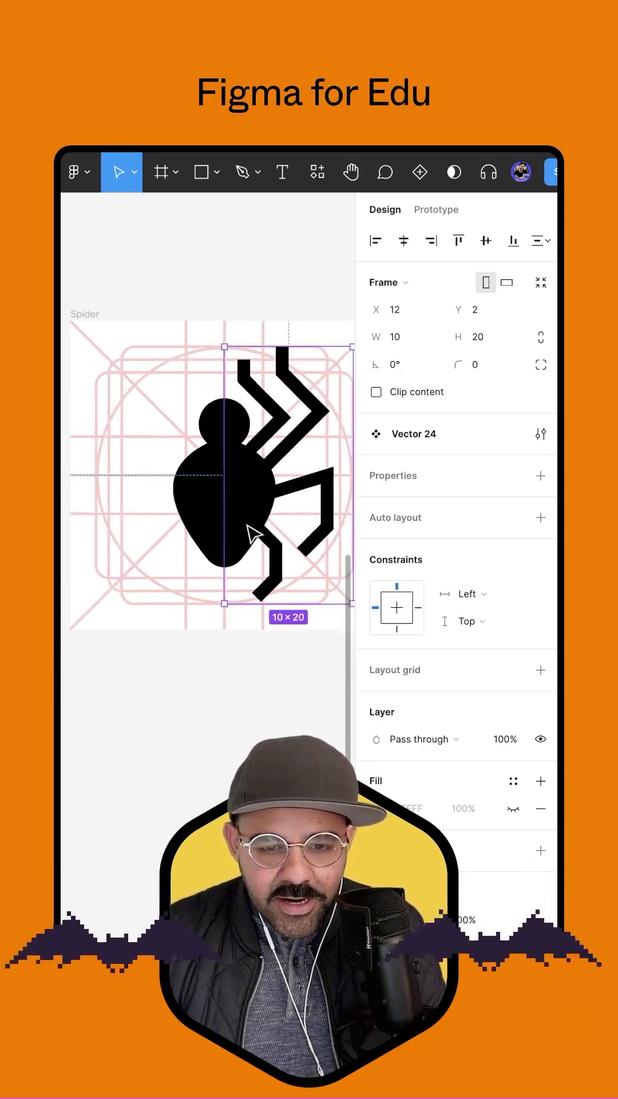
# Duplicate the legs, flip the copy horizontally and move it to the spider's left.
pyautogui.hotkey('ctrl', 'd')
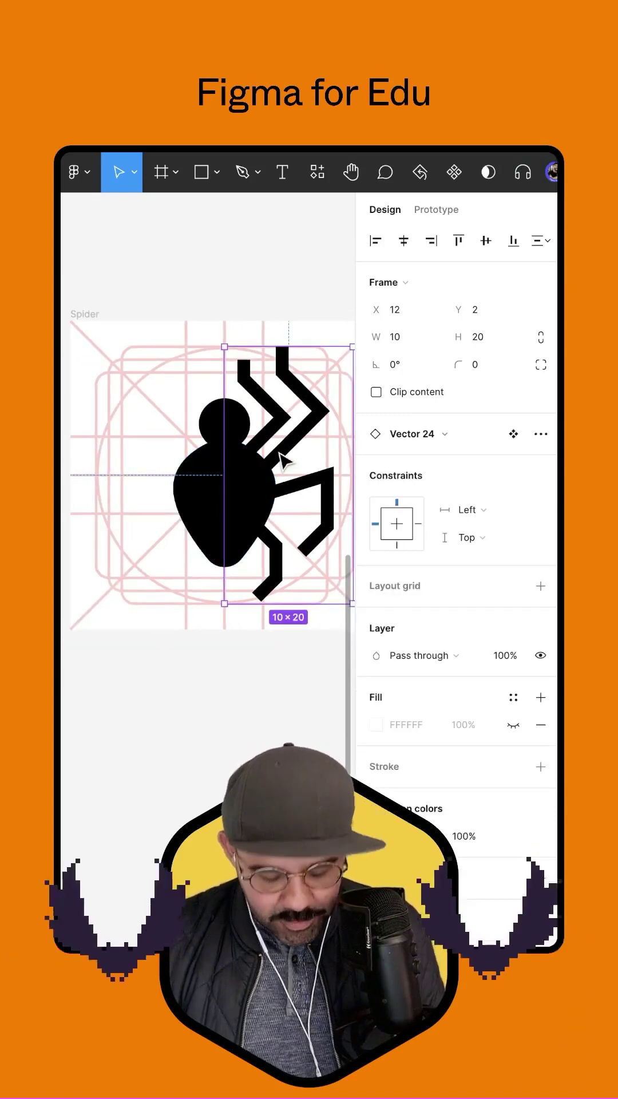
pyautogui.hotkey('shift', 'h')
pyautogui.moveTo(282, 459)
pyautogui.mouseDown()
pyautogui.moveTo(172, 459)
pyautogui.moveTo(176, 466)
pyautogui.mouseUp()
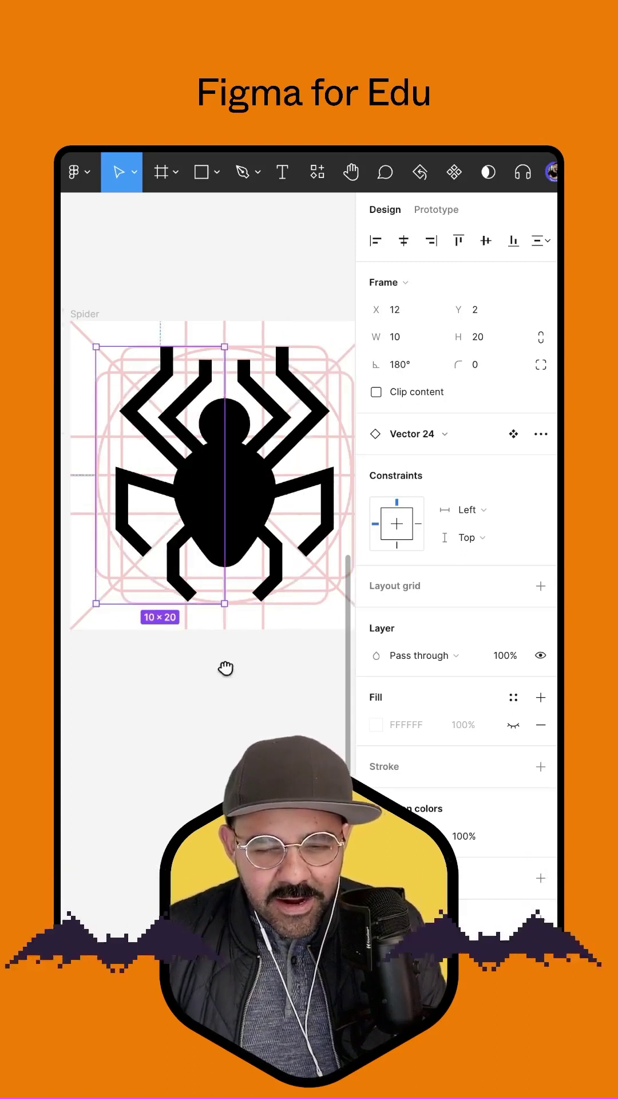
pyautogui.hscroll(2, 226, 667)
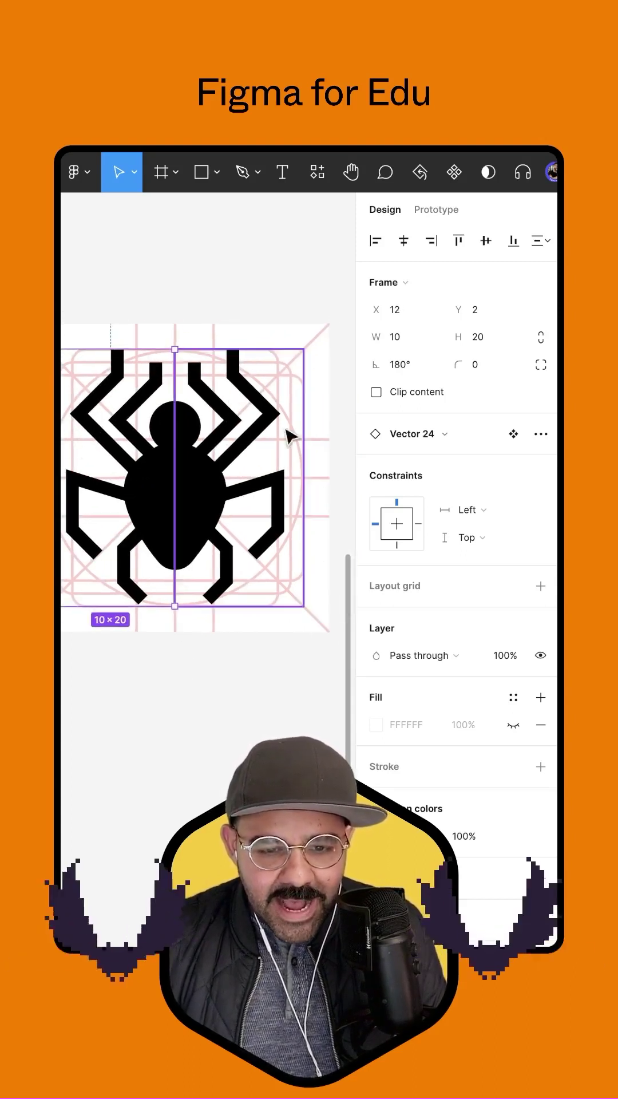
# Drag the right legs' knee and tip vertices to widen them, then select all right-leg vertices.
pyautogui.doubleClick(261, 440)
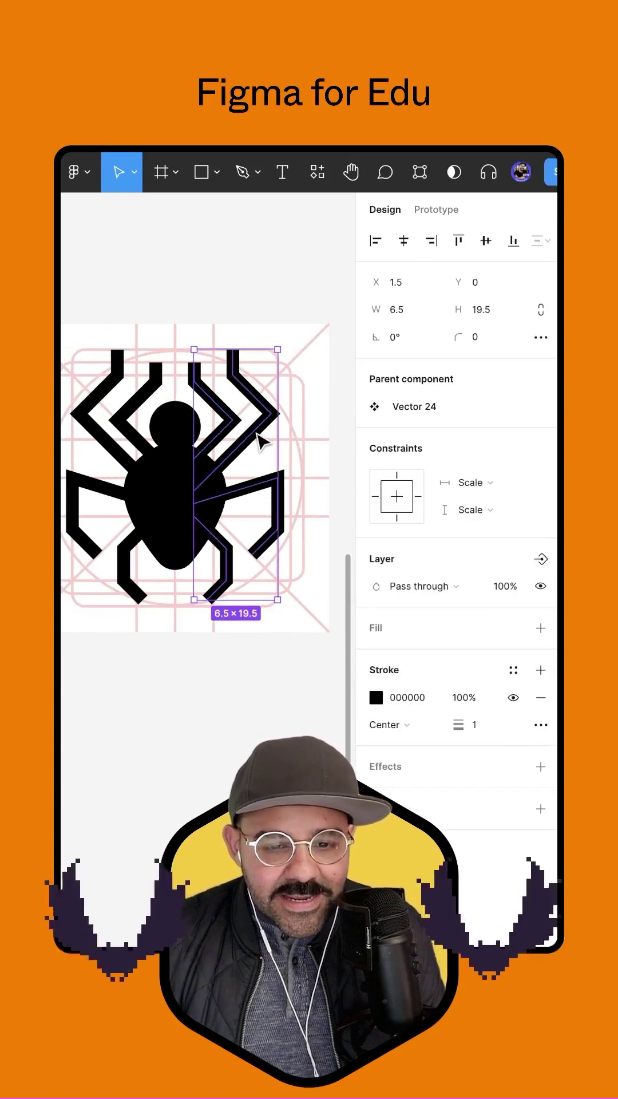
pyautogui.doubleClick(260, 441)
pyautogui.moveTo(274, 415)
pyautogui.mouseDown()
pyautogui.moveTo(283, 449)
pyautogui.moveTo(287, 437)
pyautogui.mouseUp()
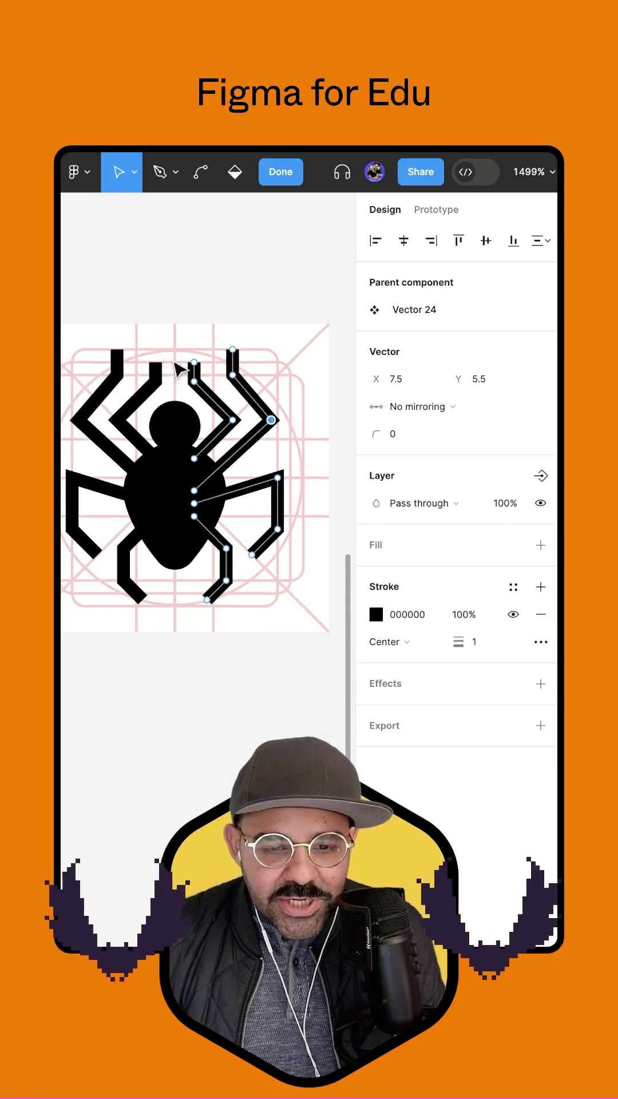
pyautogui.click(194, 362)
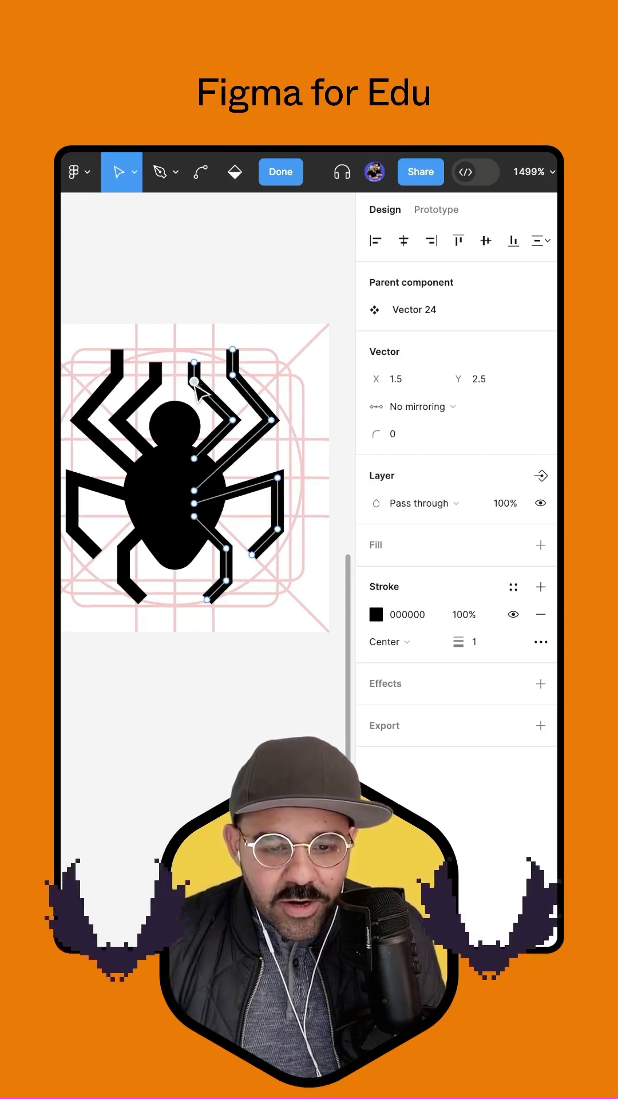
pyautogui.moveTo(195, 382); pyautogui.dragTo(205, 395)
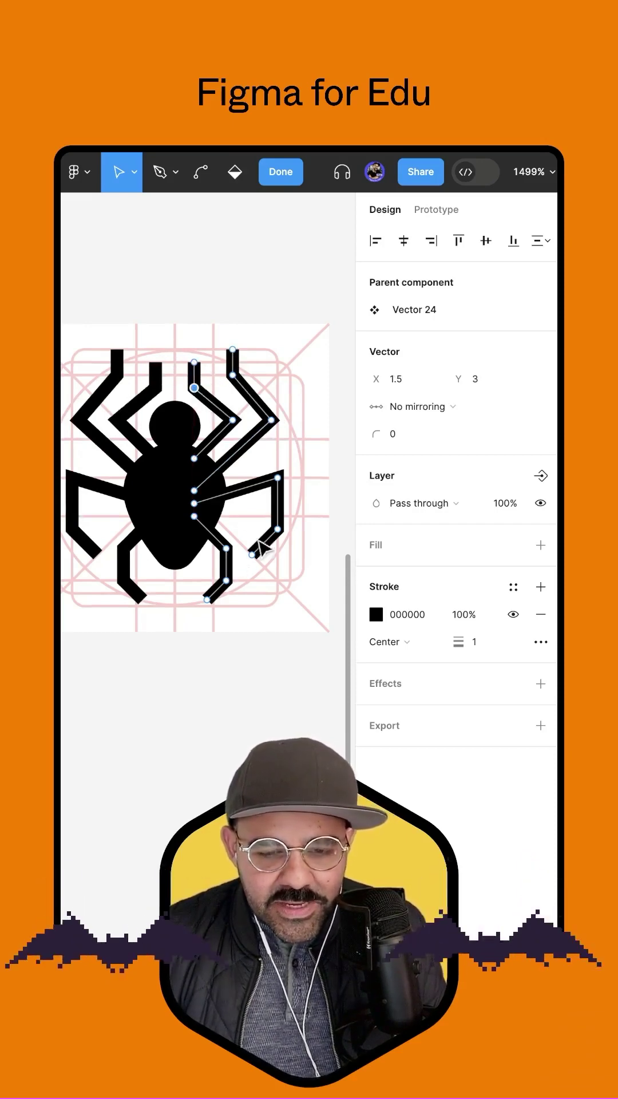
pyautogui.moveTo(277, 477)
pyautogui.mouseDown()
pyautogui.moveTo(278, 458)
pyautogui.moveTo(278, 509)
pyautogui.moveTo(289, 516)
pyautogui.mouseUp()
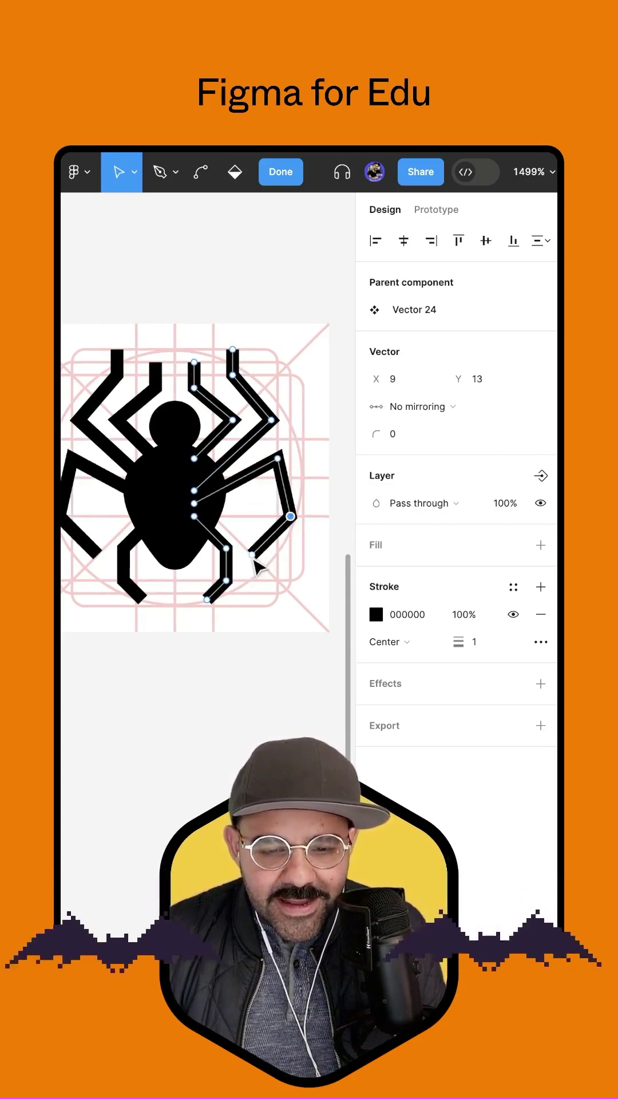
pyautogui.moveTo(253, 554); pyautogui.dragTo(265, 561)
pyautogui.moveTo(226, 549)
pyautogui.mouseDown()
pyautogui.moveTo(240, 541)
pyautogui.moveTo(233, 574)
pyautogui.mouseUp()
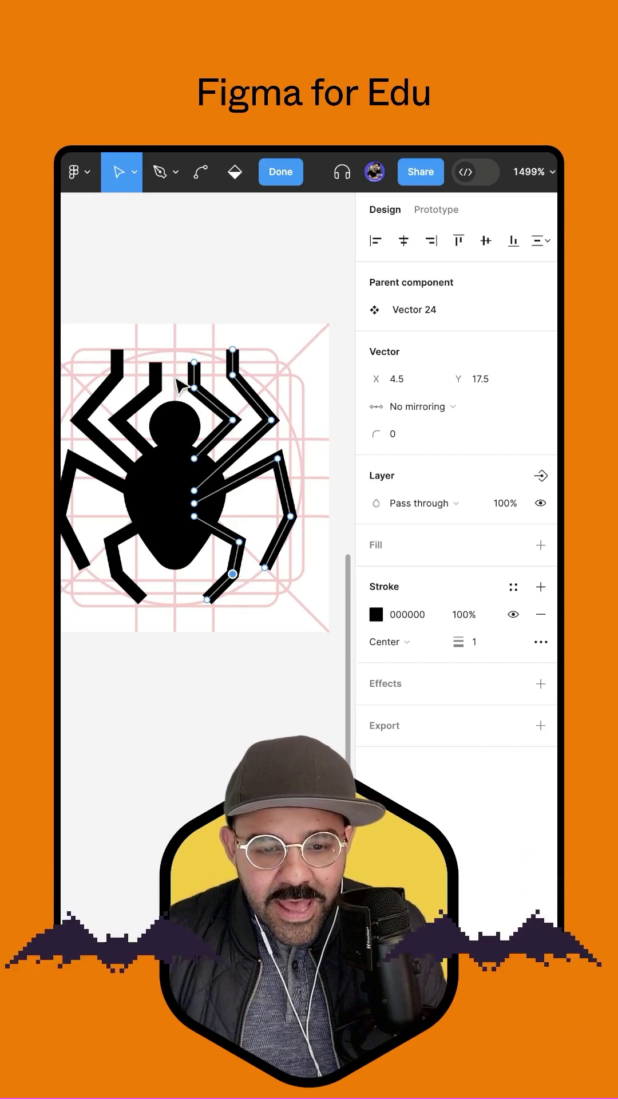
pyautogui.moveTo(172, 312); pyautogui.dragTo(327, 656)
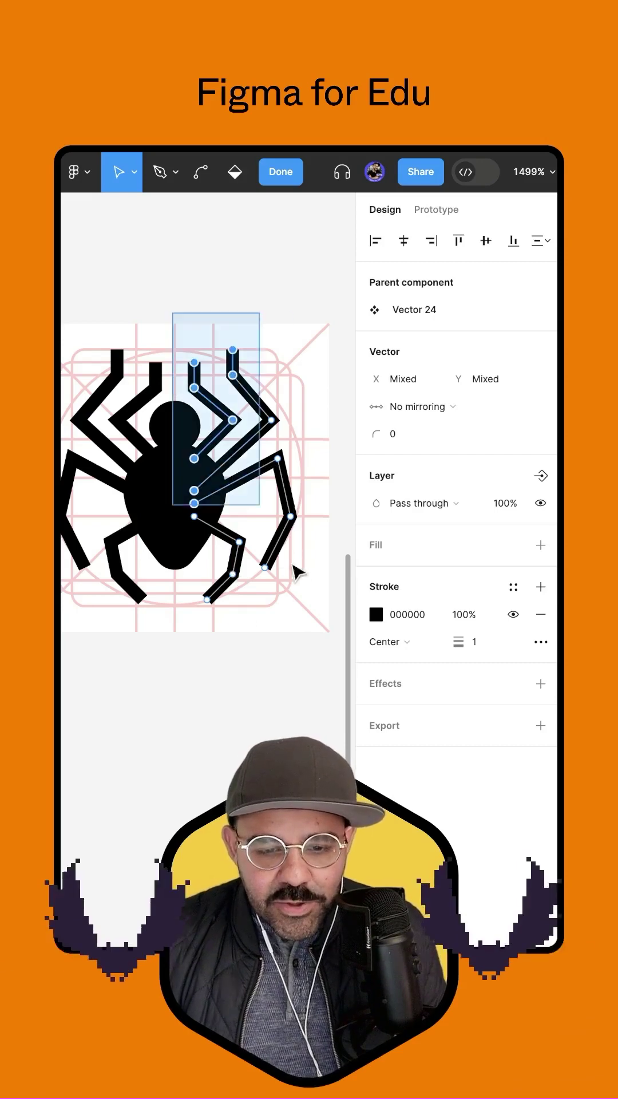
# Set the leg strokes' join to Round in the advanced stroke settings.
pyautogui.click(541, 642)
pyautogui.moveTo(280, 644); pyautogui.dragTo(309, 267)
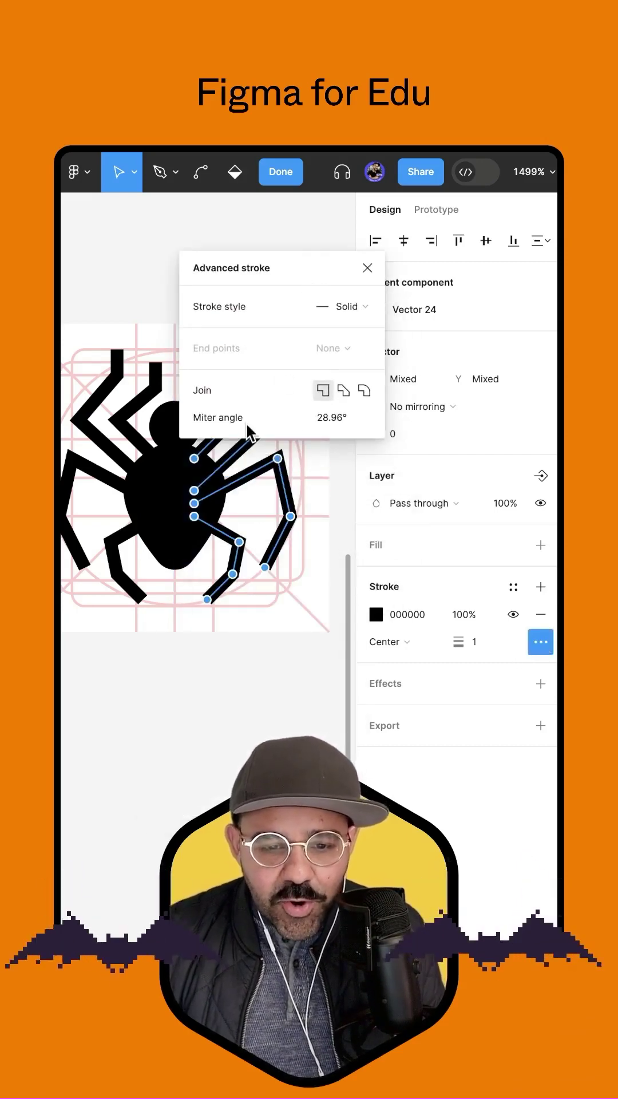
pyautogui.click(363, 389)
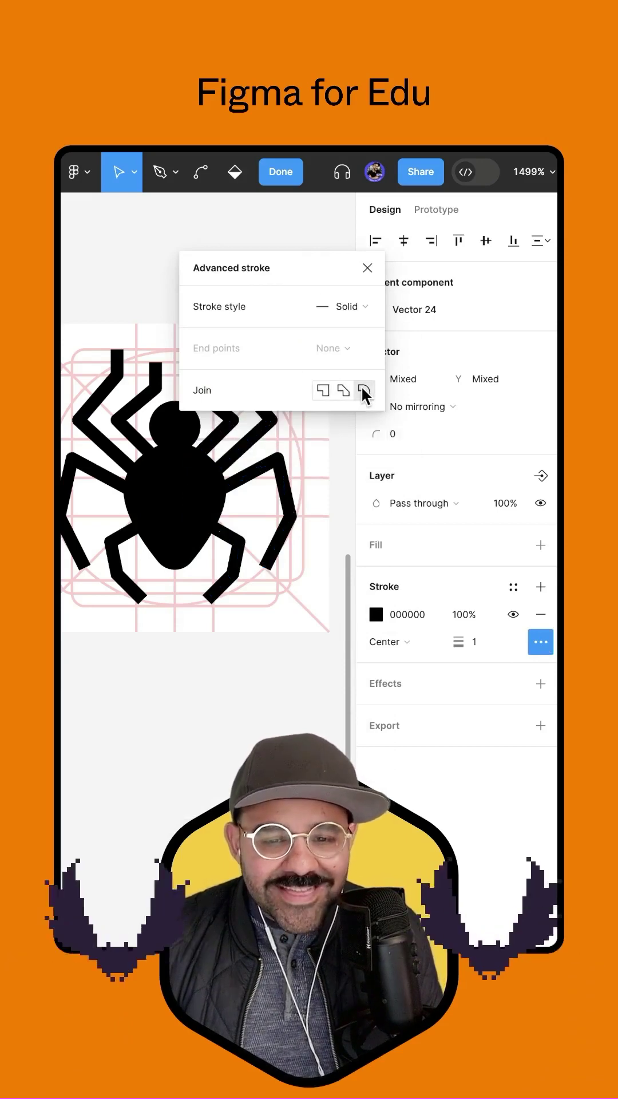
pyautogui.click(368, 269)
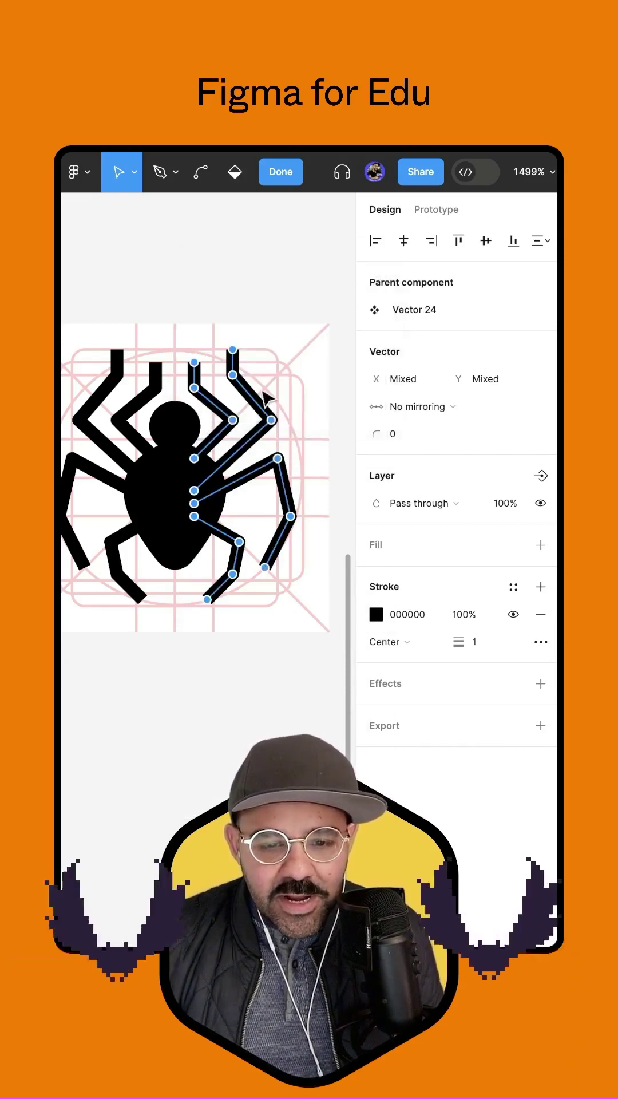
# Select the leg tip vertices and give the leg ends Round caps.
pyautogui.moveTo(170, 324); pyautogui.dragTo(201, 369)
pyautogui.keyDown('shift'); pyautogui.click(232, 349); pyautogui.keyUp('shift')
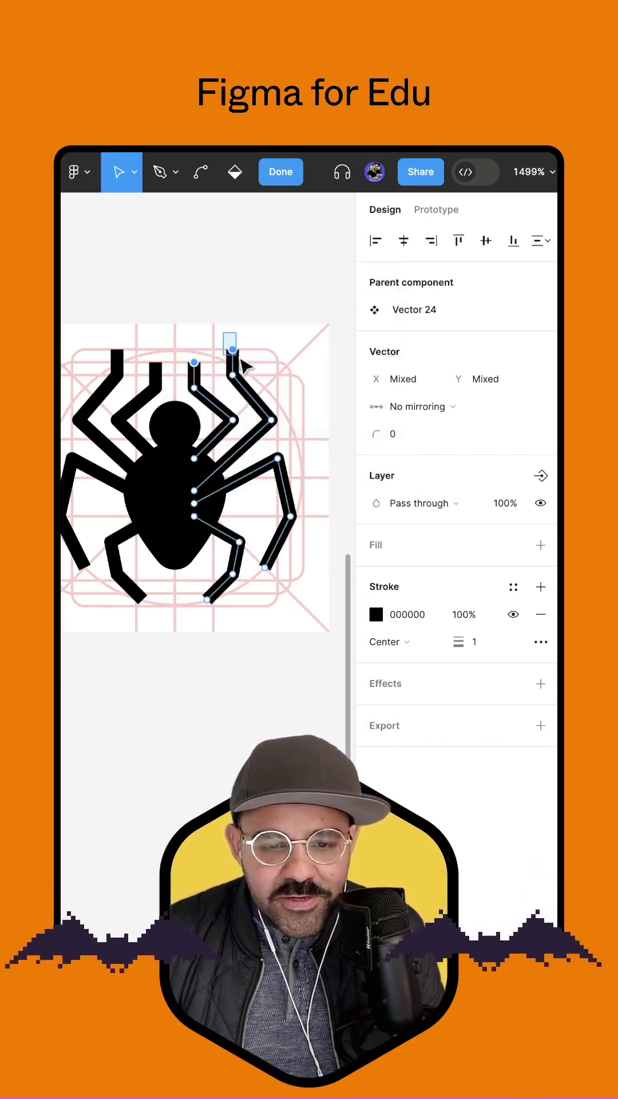
pyautogui.keyDown('shift'); pyautogui.click(264, 567); pyautogui.keyUp('shift')
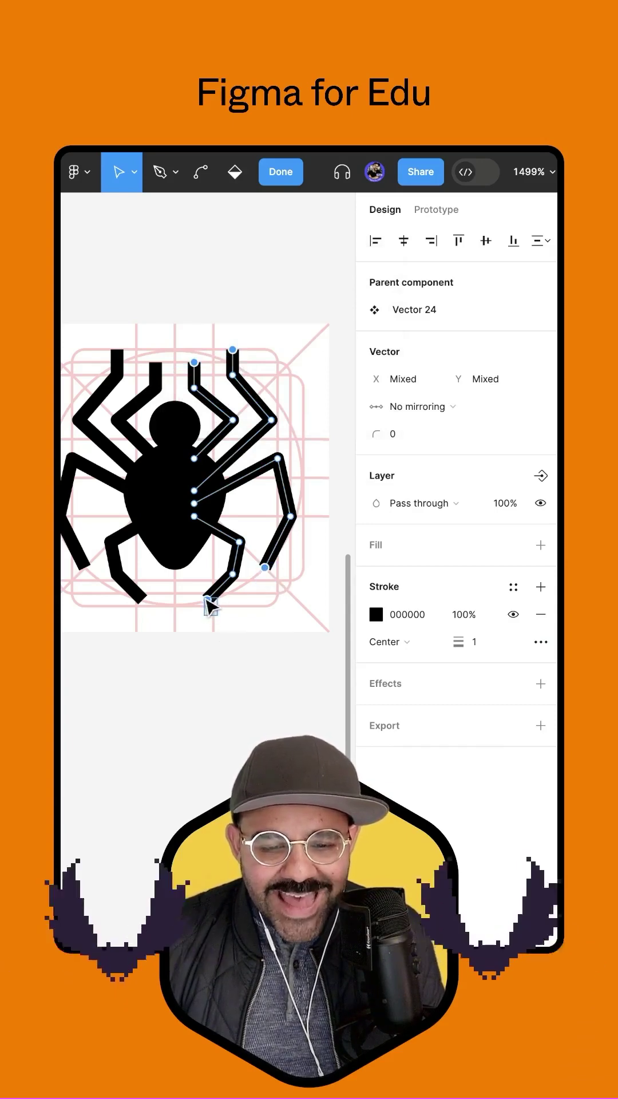
pyautogui.keyDown('shift'); pyautogui.click(208, 600); pyautogui.keyUp('shift')
pyautogui.click(541, 642)
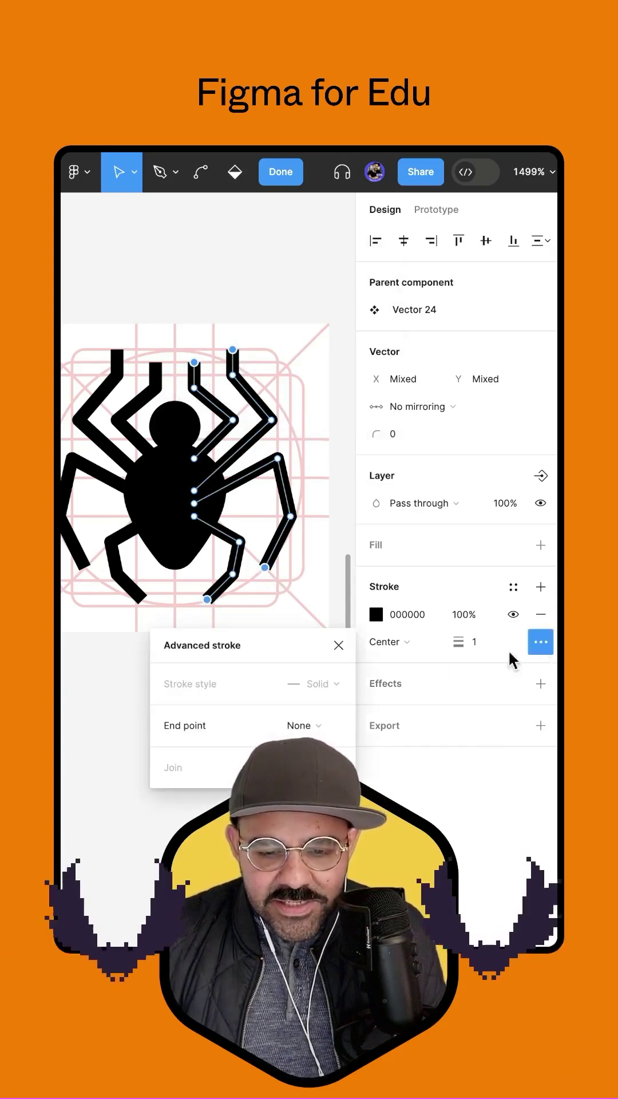
pyautogui.click(318, 725)
pyautogui.click(329, 657)
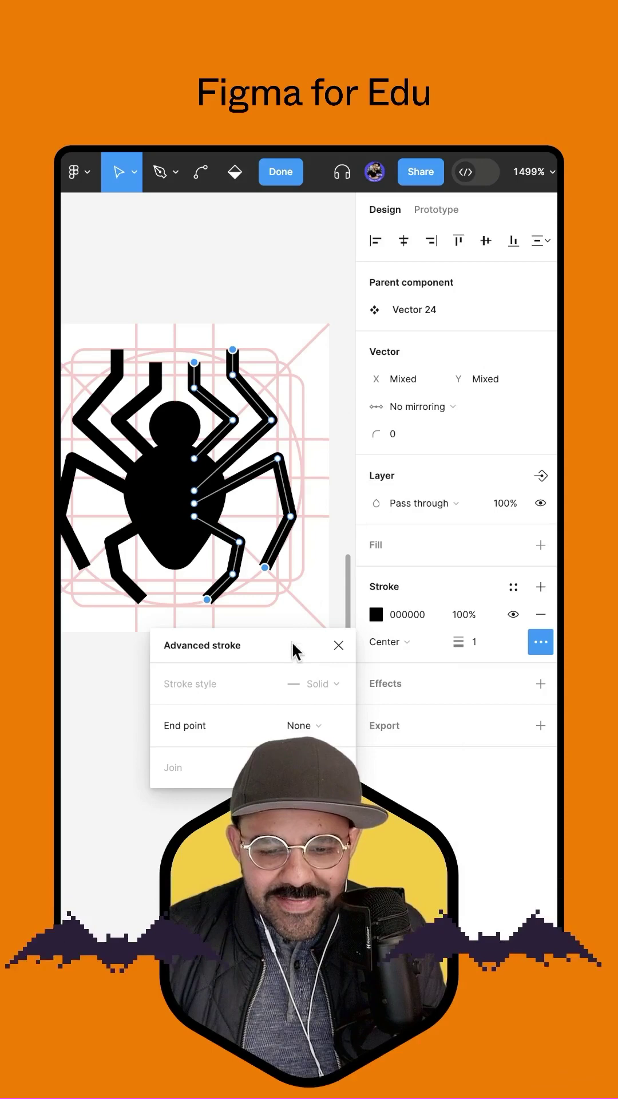
pyautogui.moveTo(294, 649); pyautogui.dragTo(343, 305)
pyautogui.click(350, 380)
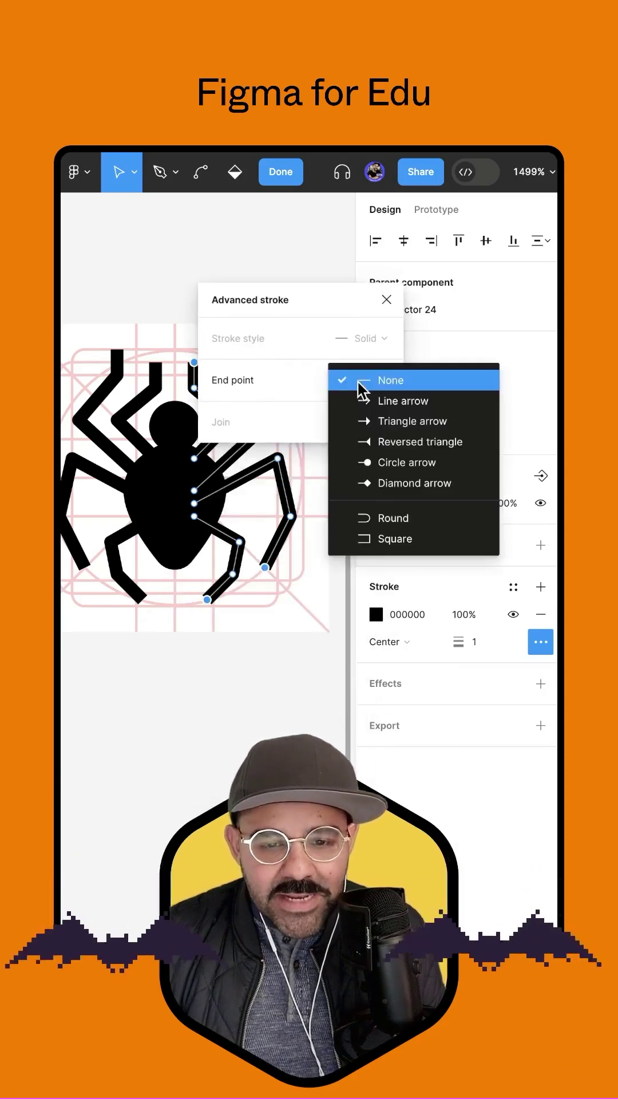
pyautogui.click(391, 519)
pyautogui.click(386, 300)
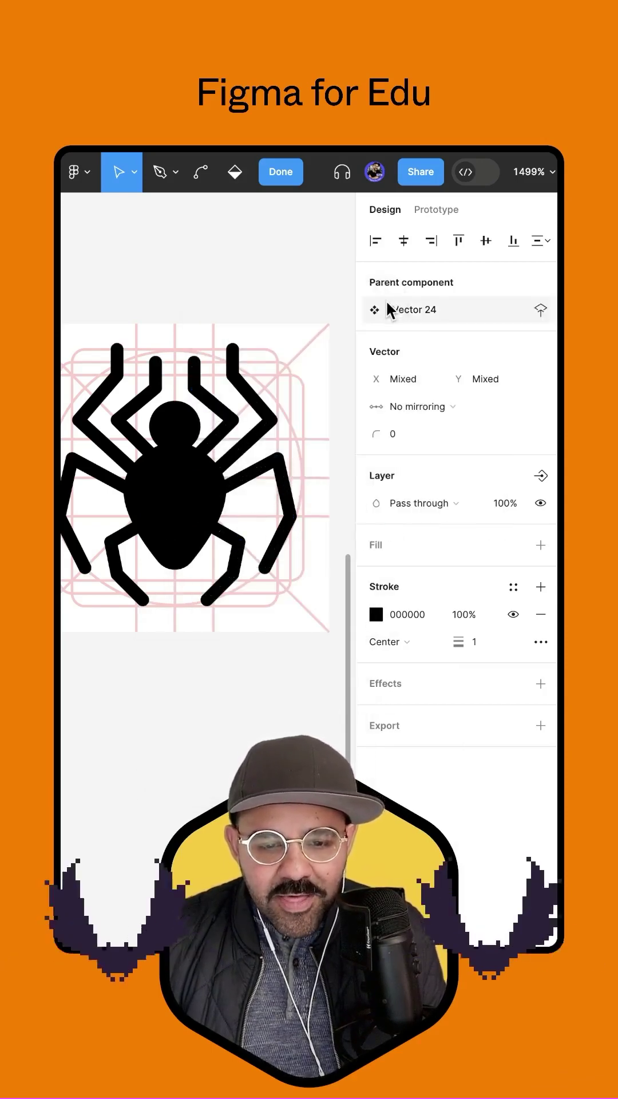
# Raise the lower-middle leg's knee, pull its tip left, and shift the upper-right knee right.
pyautogui.press('Escape')
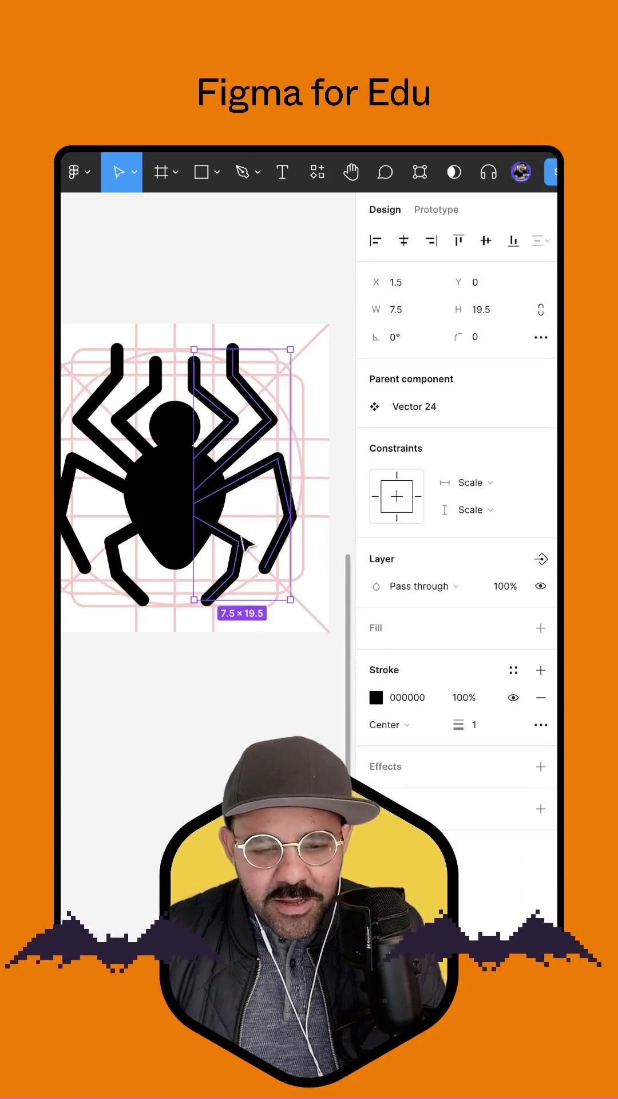
pyautogui.doubleClick(239, 542)
pyautogui.press('Up')
pyautogui.press('Up')
pyautogui.press('Up')
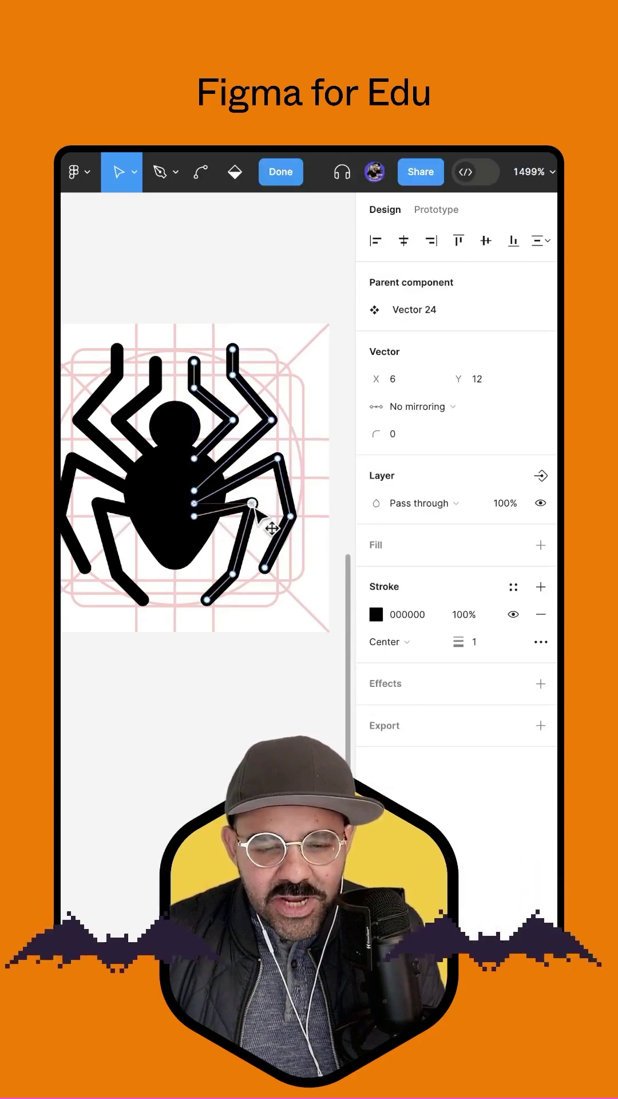
pyautogui.press('Right')
pyautogui.moveTo(234, 572); pyautogui.dragTo(247, 547)
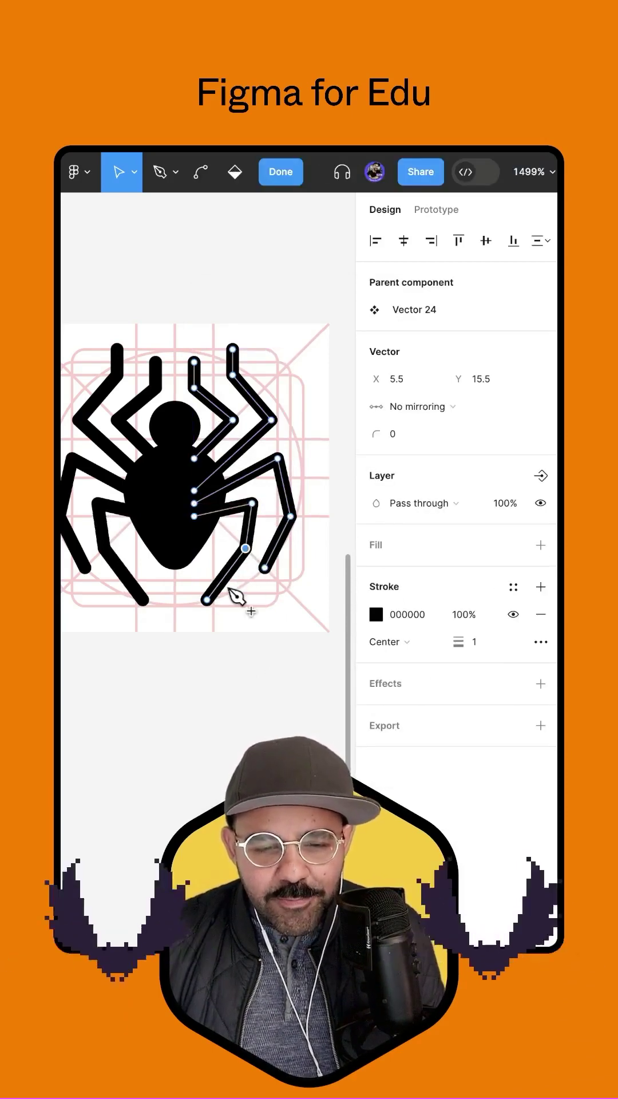
pyautogui.moveTo(207, 600)
pyautogui.mouseDown()
pyautogui.moveTo(200, 593)
pyautogui.moveTo(204, 602)
pyautogui.mouseUp()
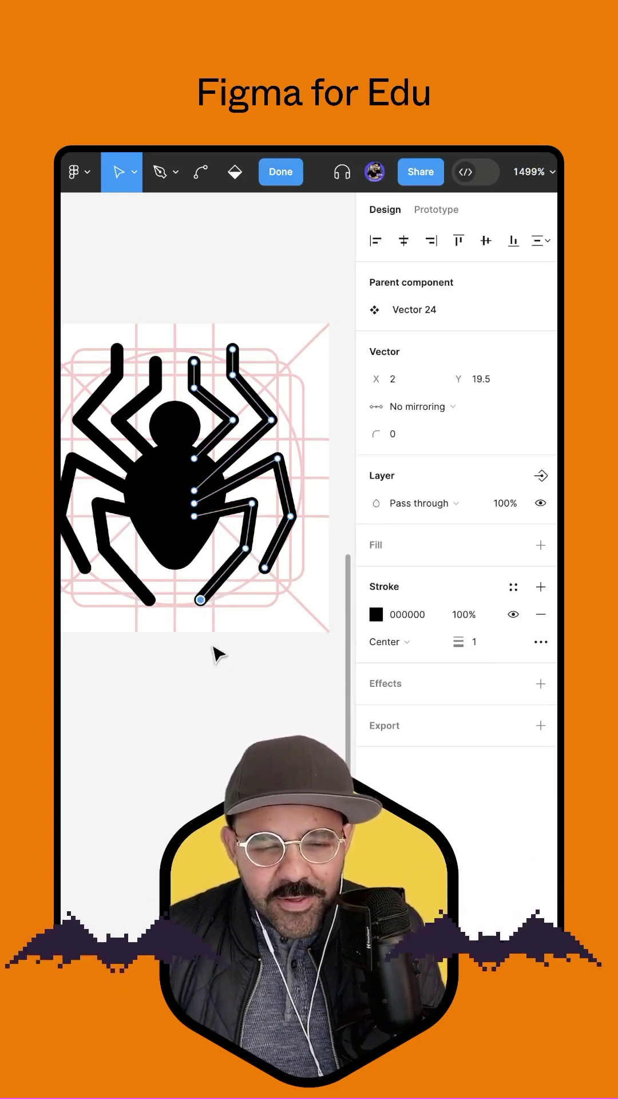
pyautogui.moveTo(272, 419)
pyautogui.mouseDown()
pyautogui.moveTo(278, 419)
pyautogui.moveTo(273, 427)
pyautogui.mouseUp()
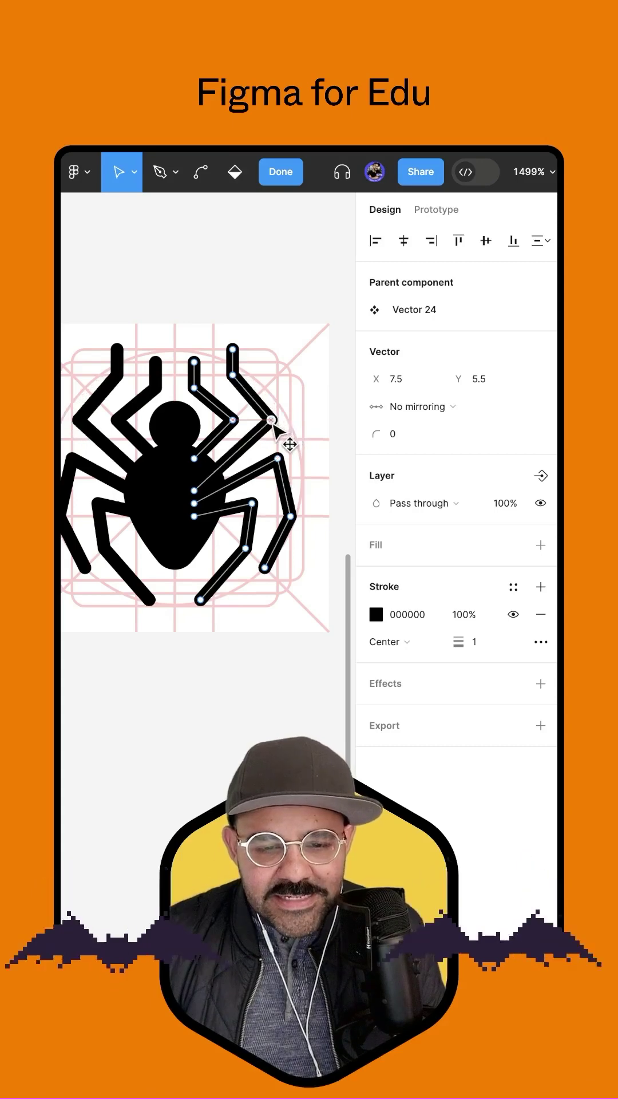
pyautogui.click(278, 458)
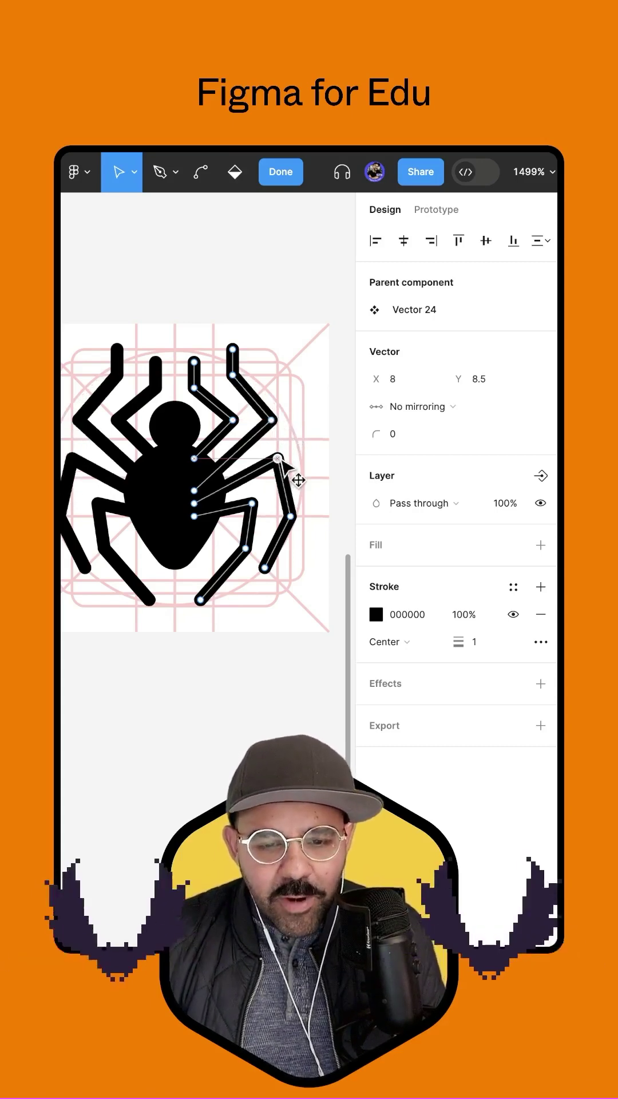
# Union the spider's head, body and legs into a single 19×20.5 shape with 0.2 corner radius.
pyautogui.press('Escape')
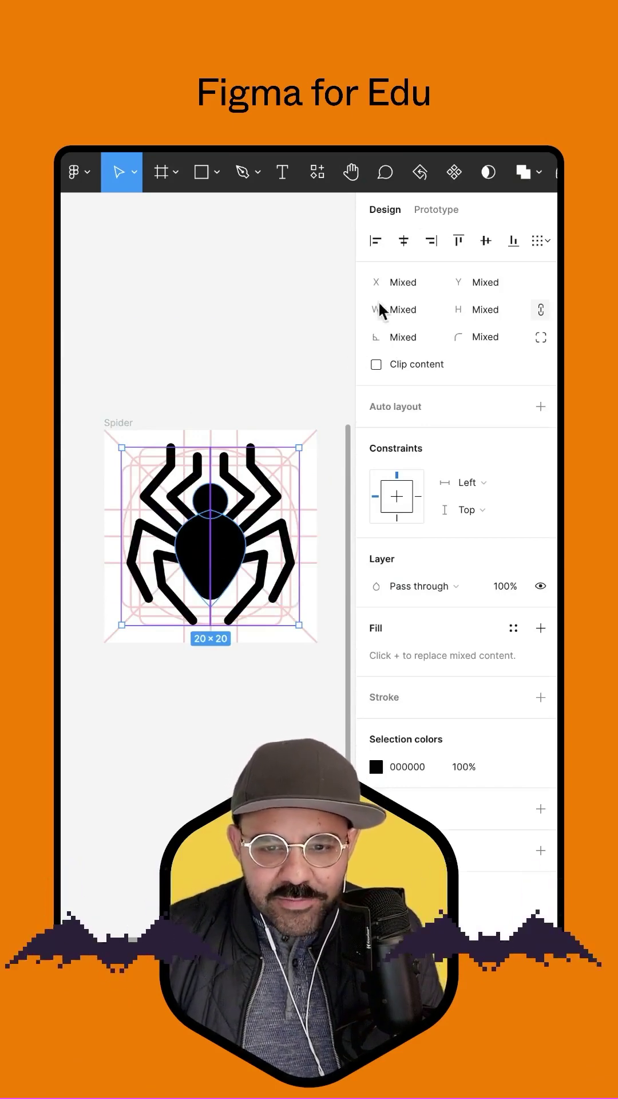
pyautogui.click(524, 177)
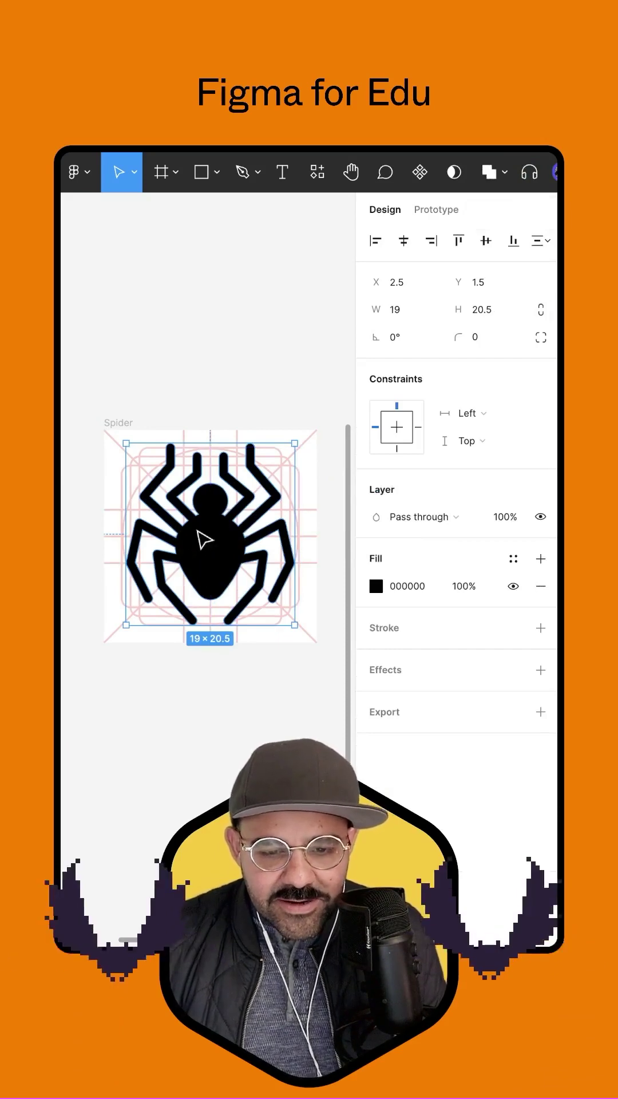
pyautogui.click(483, 340)
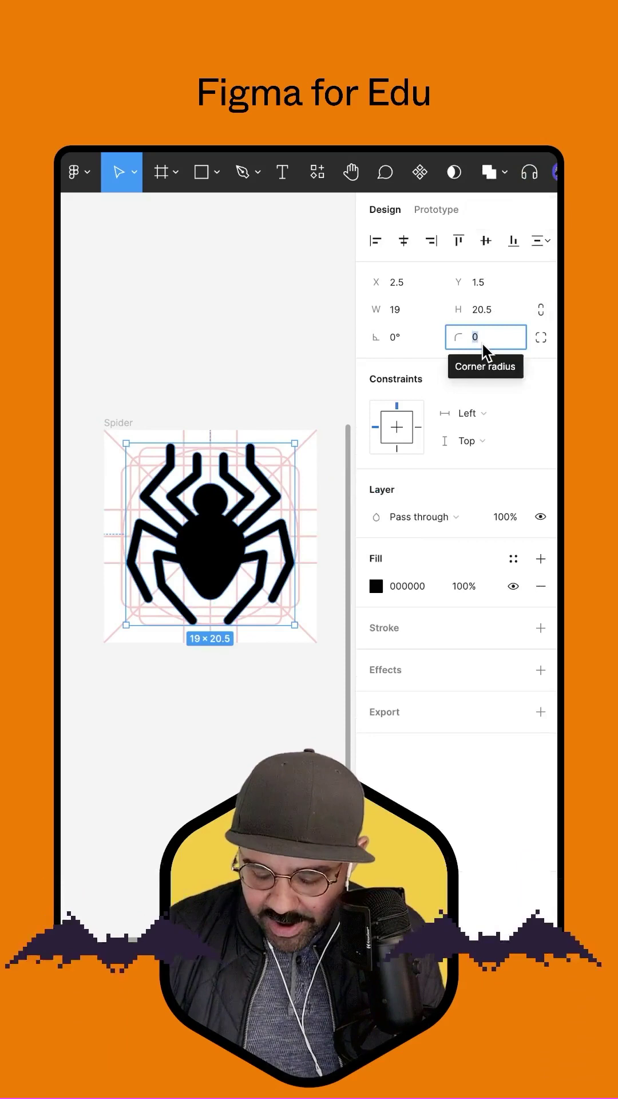
pyautogui.press('BackSpace')
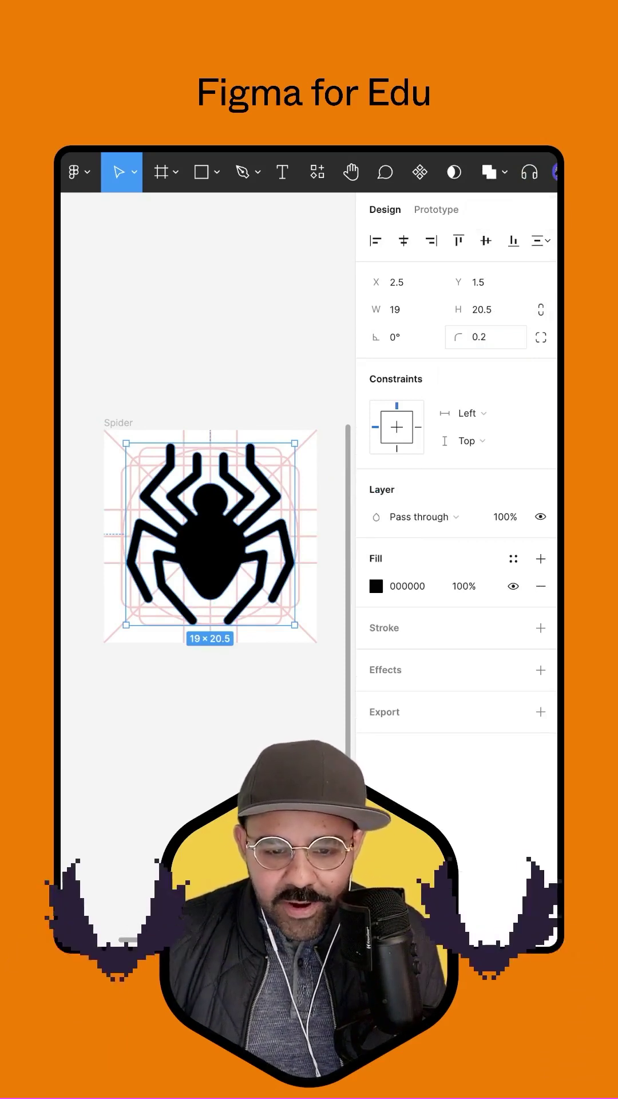
pyautogui.press('Return')
pyautogui.scroll(5, 255, 560)
pyautogui.scroll(2, 238, 520)
pyautogui.scroll(-3, 231, 503)
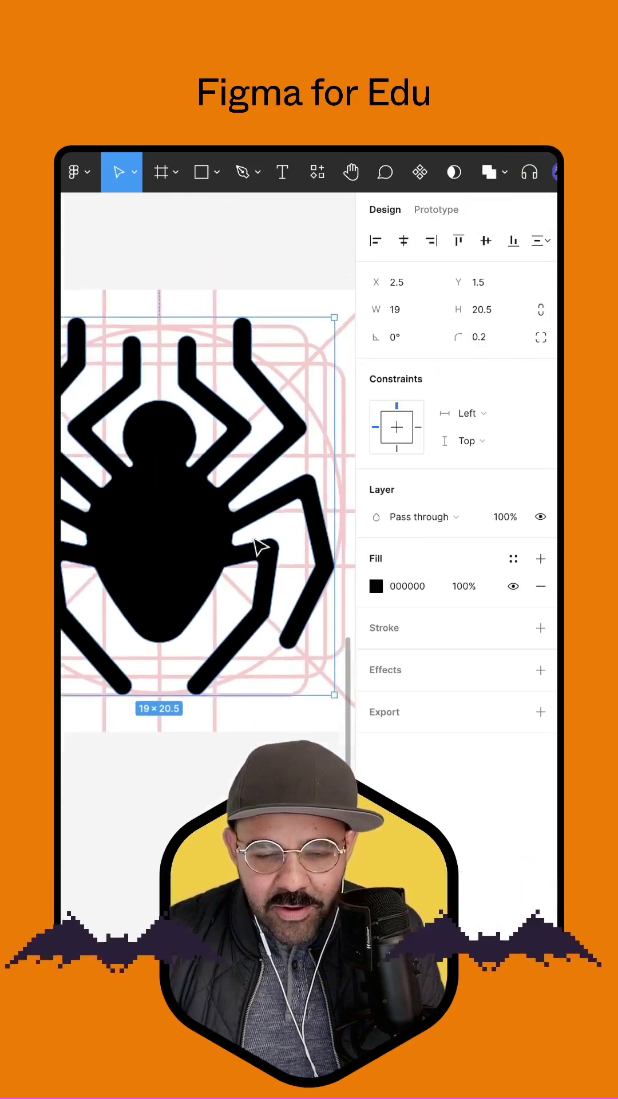
pyautogui.scroll(-2, 258, 544)
pyautogui.press('Escape')
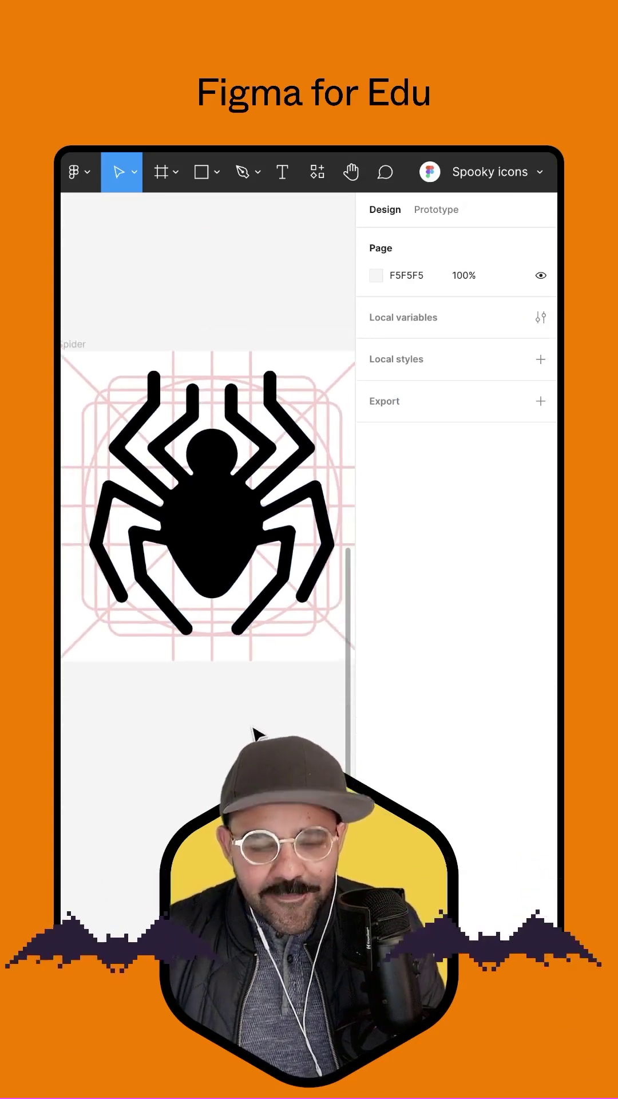